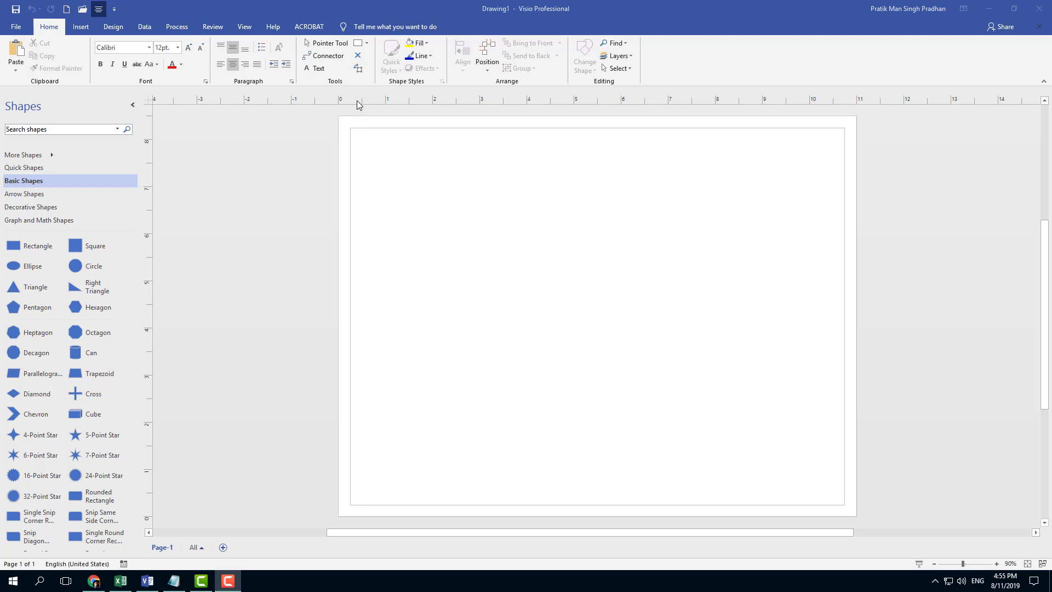
Step: Browse the Insert, Home and Design ribbon tabs
left_click(99, 27)
left_click(81, 27)
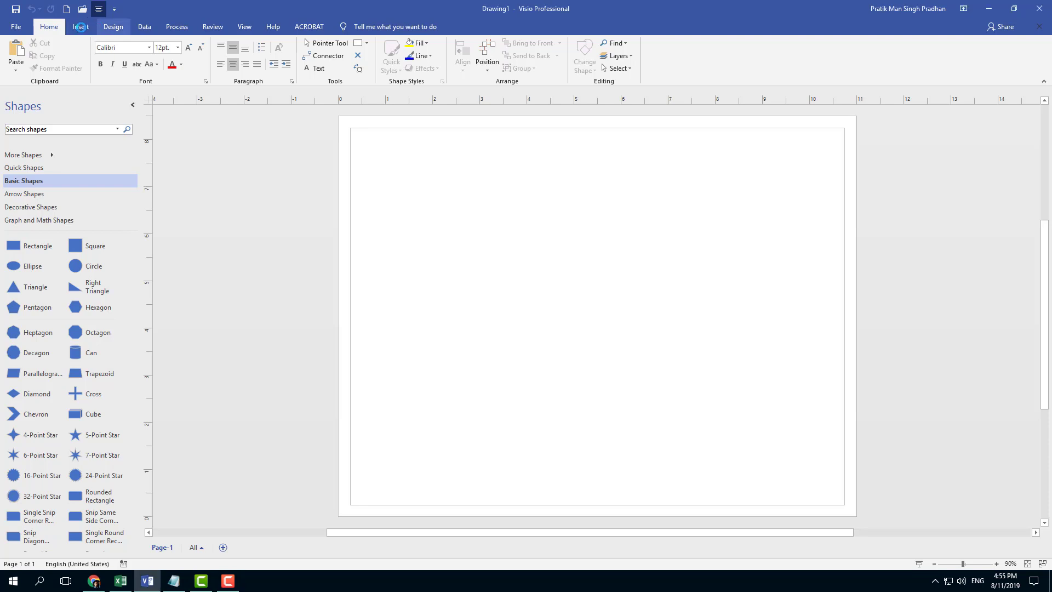
left_click(49, 27)
left_click(81, 27)
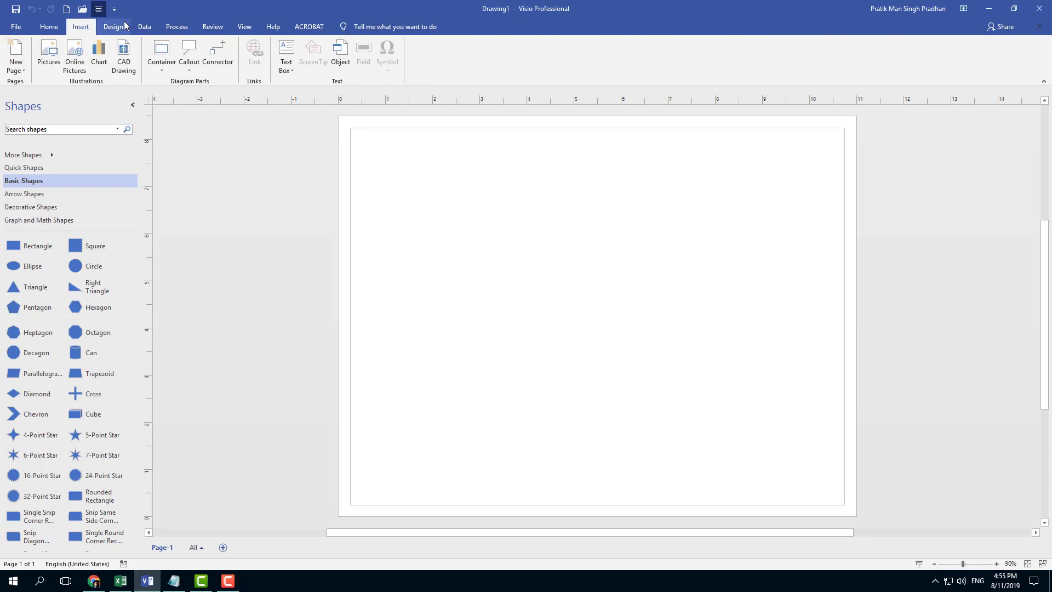
left_click(113, 27)
left_click(50, 27)
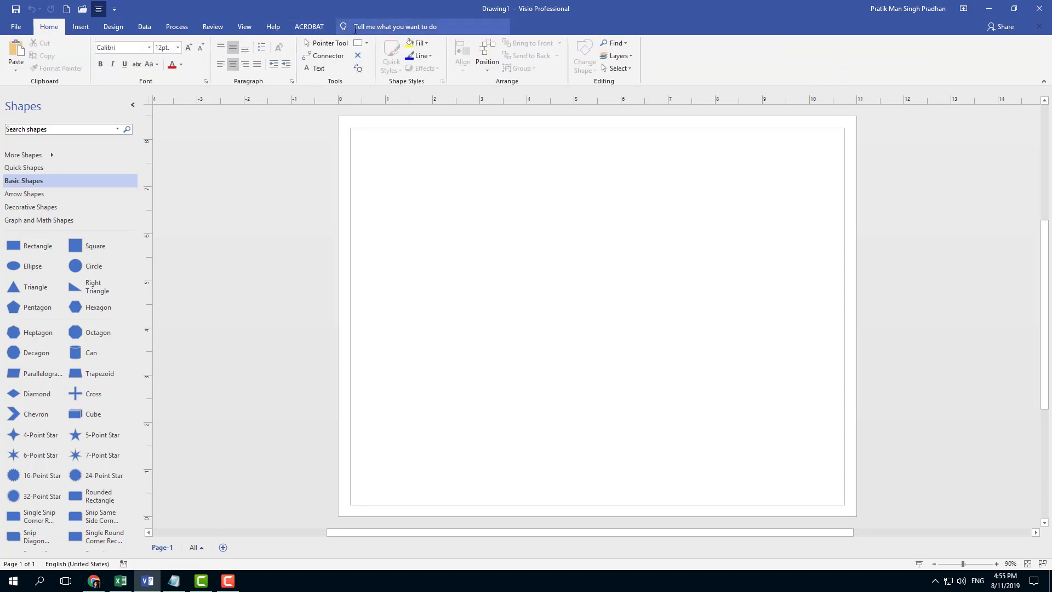
Step: Open Visio Options at Customize the Ribbon through File > Options
right_click(662, 54)
right_click(662, 47)
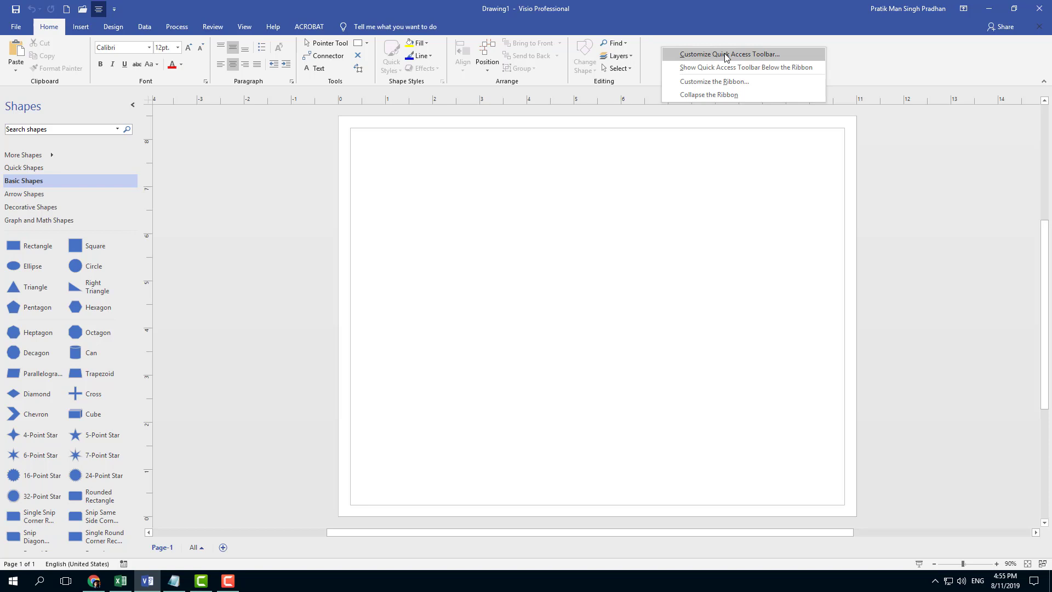
left_click(712, 82)
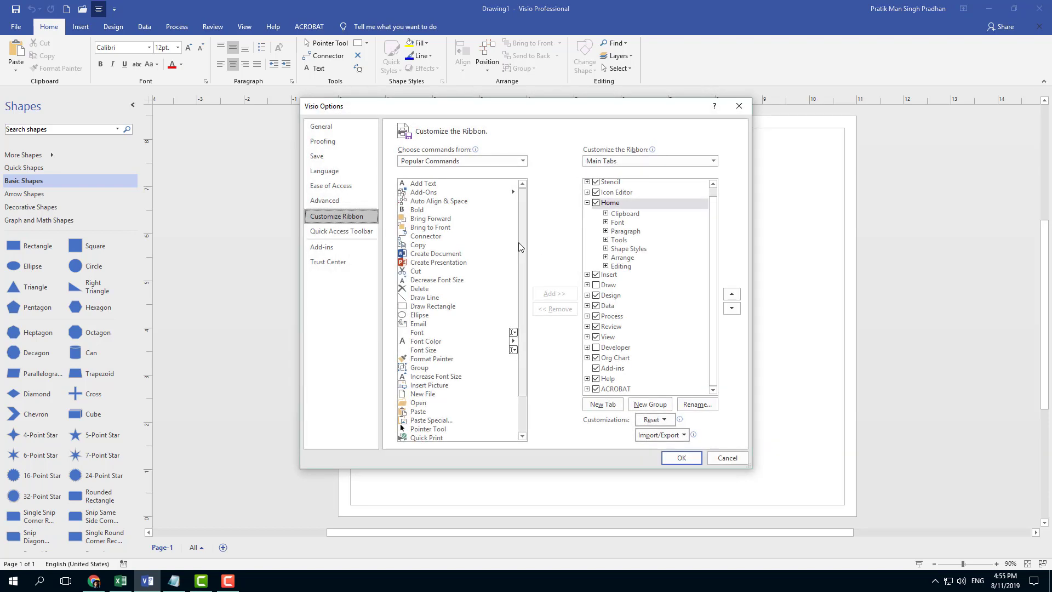
left_click(739, 106)
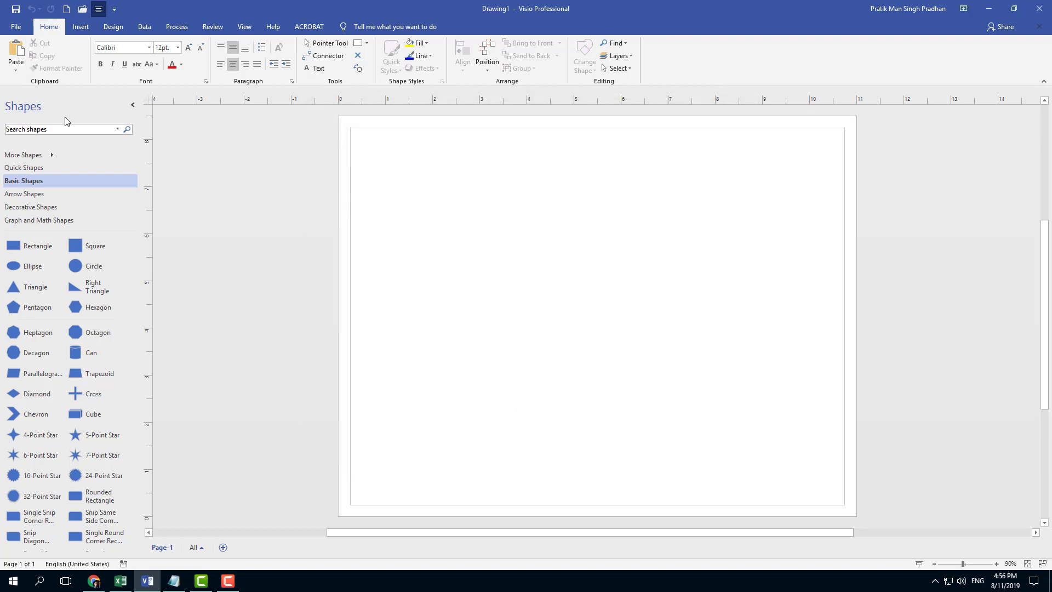
left_click(15, 29)
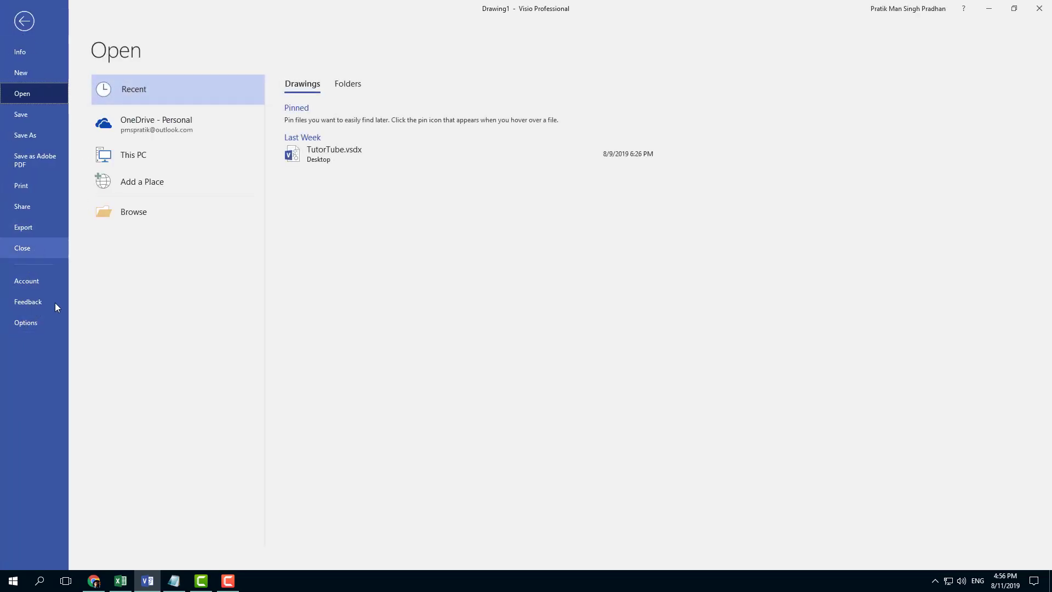
left_click(27, 323)
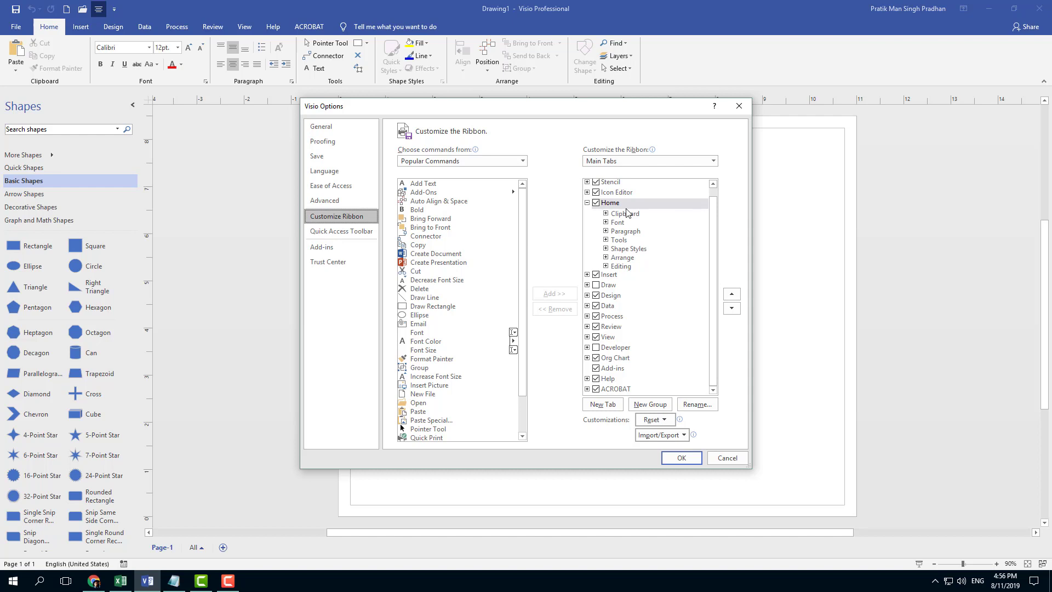
Step: Check Developer and Draw under Main Tabs and apply with OK
left_click(587, 203)
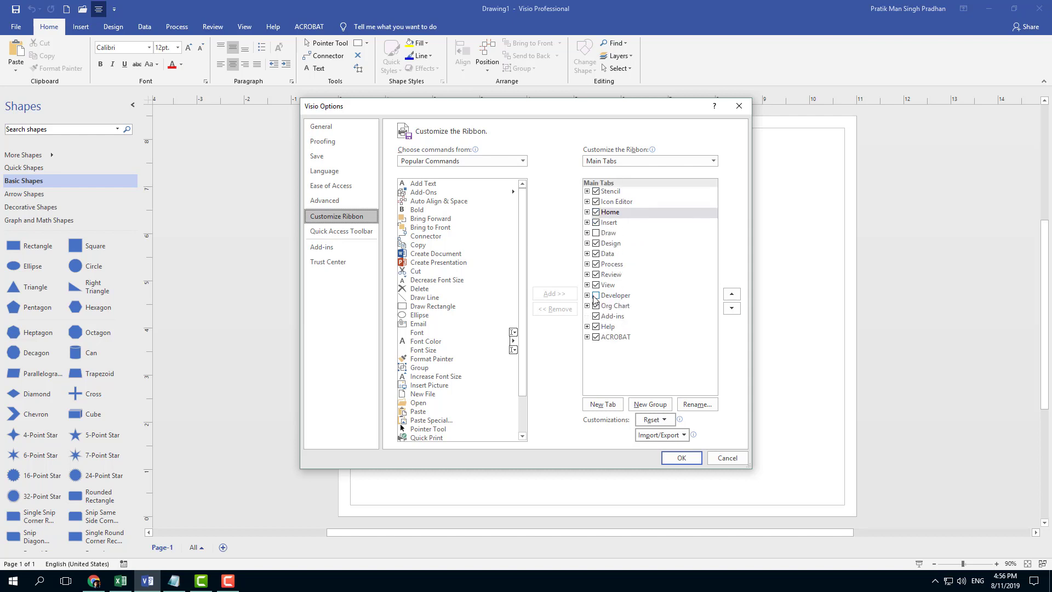
left_click(596, 296)
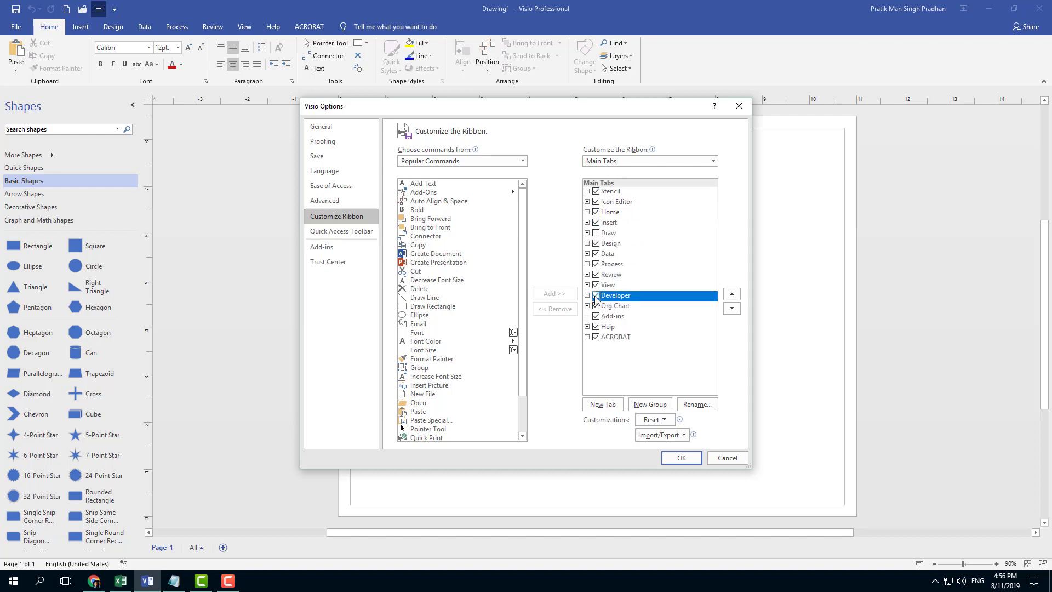
left_click(596, 233)
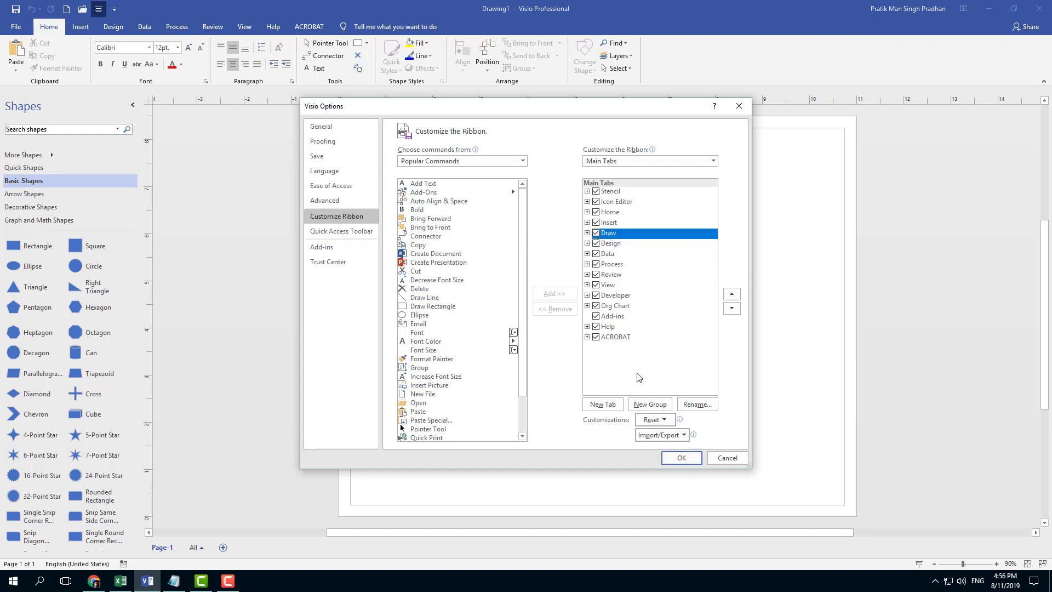
left_click(681, 458)
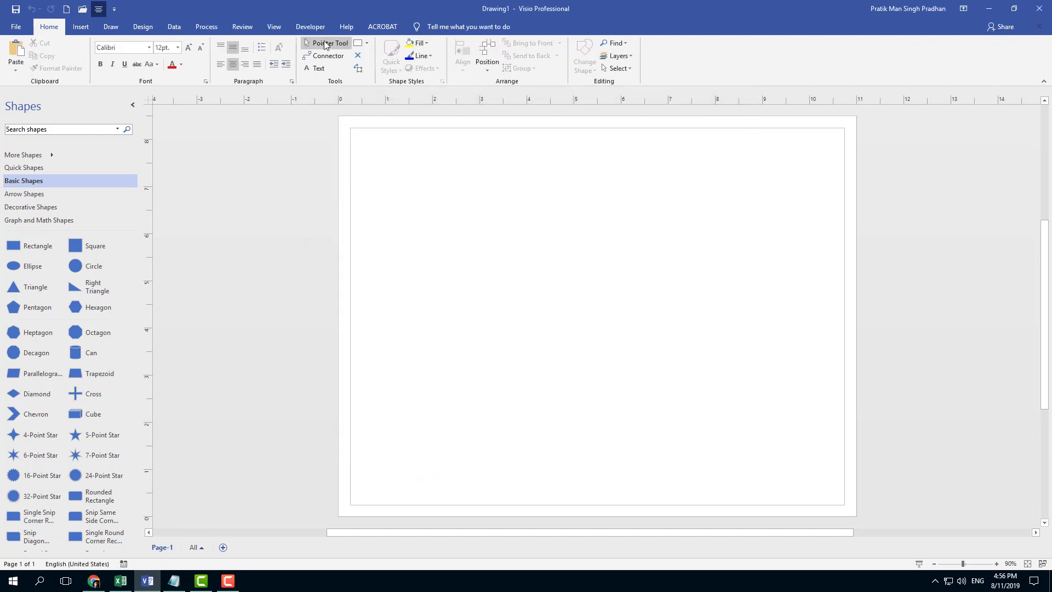
Step: Inspect the new Developer and Draw tabs, then reopen Customize the Ribbon with Draw collapsed
left_click(318, 28)
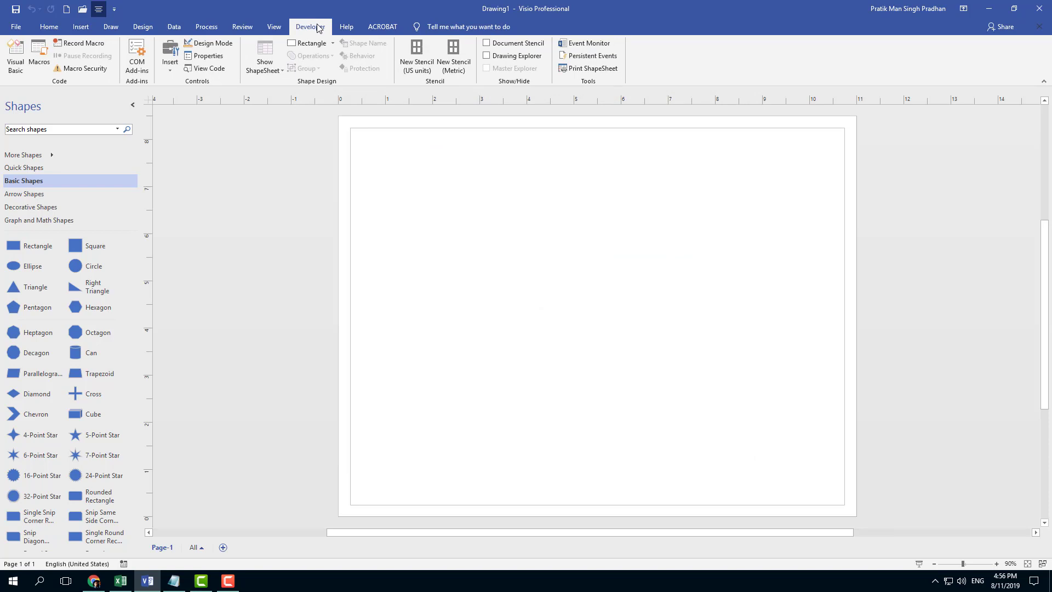
left_click(120, 28)
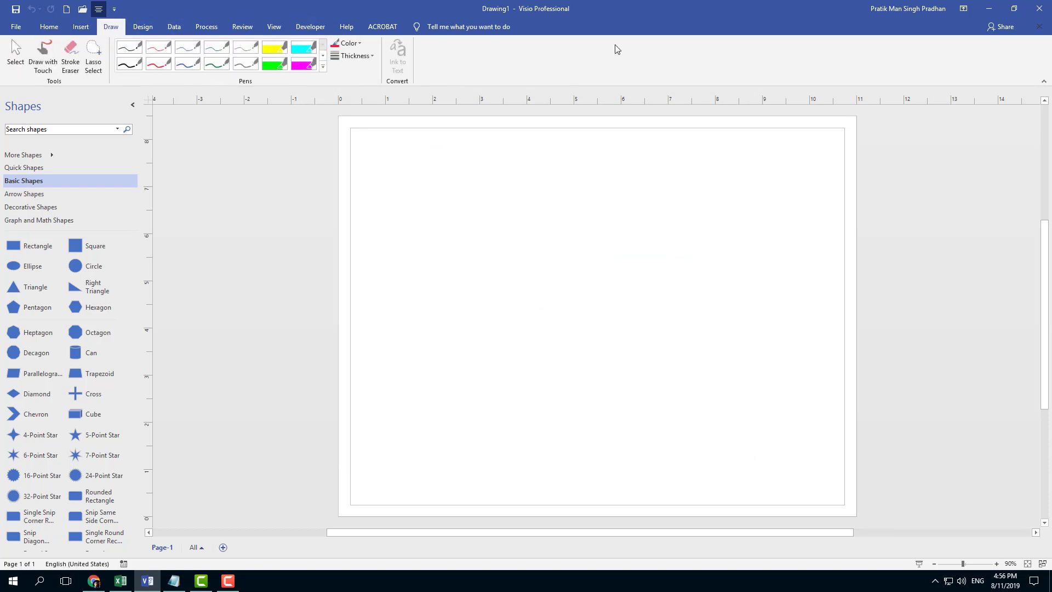
right_click(683, 66)
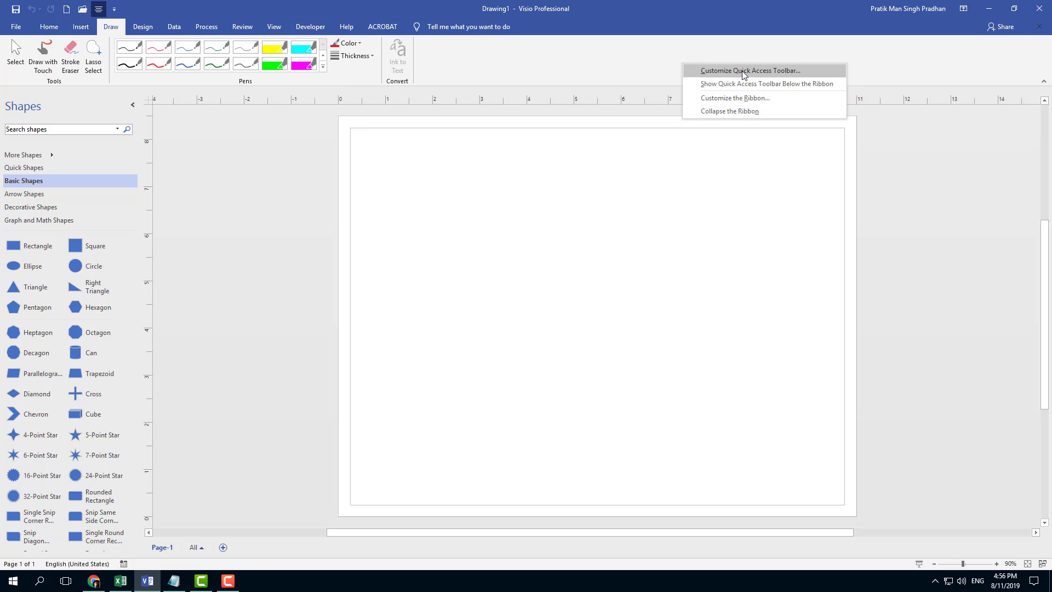
left_click(741, 97)
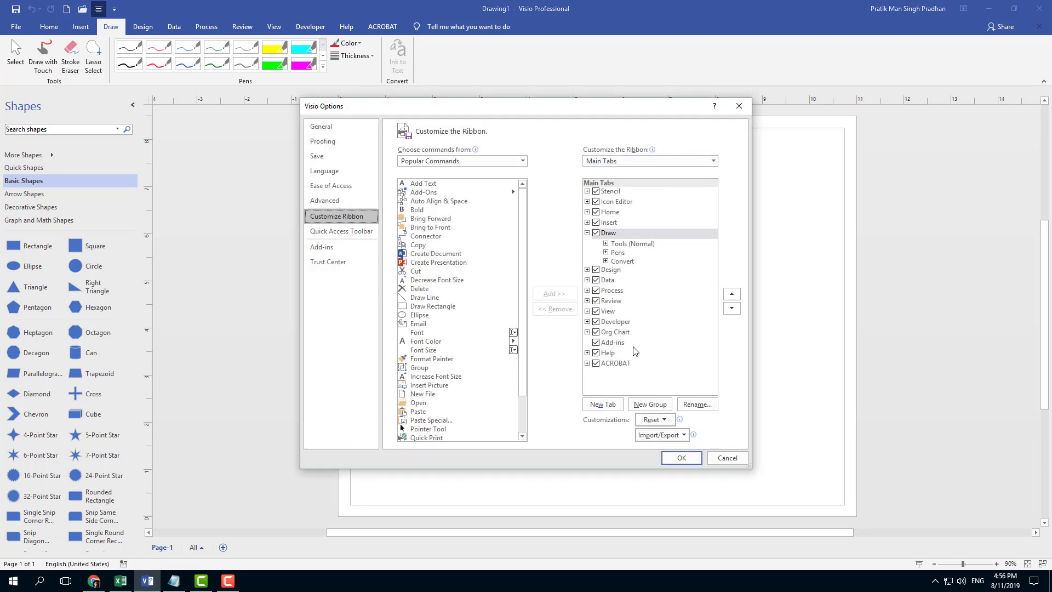
left_click(586, 232)
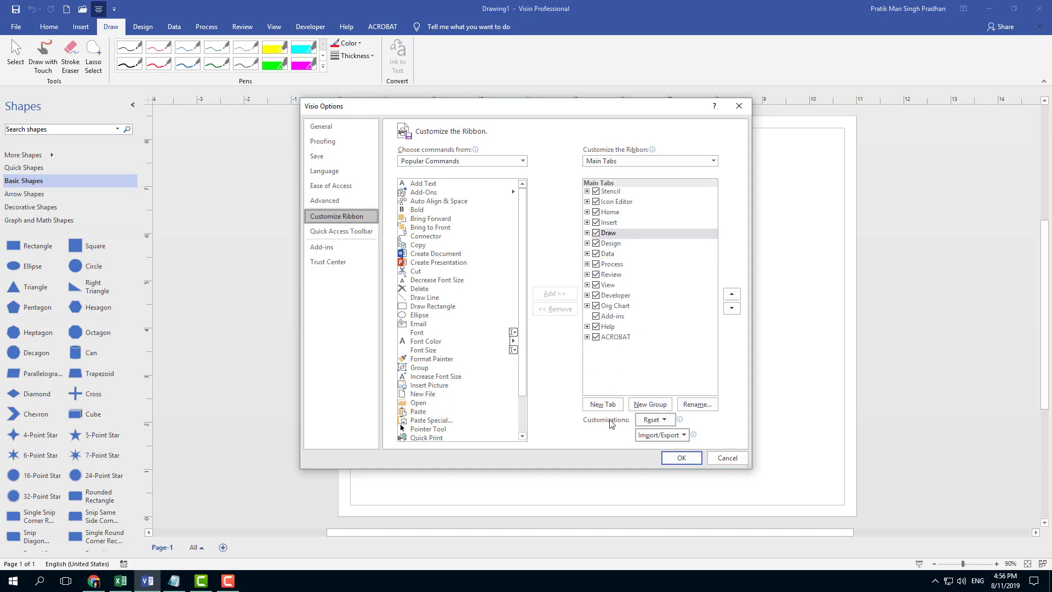
Step: Add a new custom tab with a group and rename the tab TutorTube
left_click(609, 405)
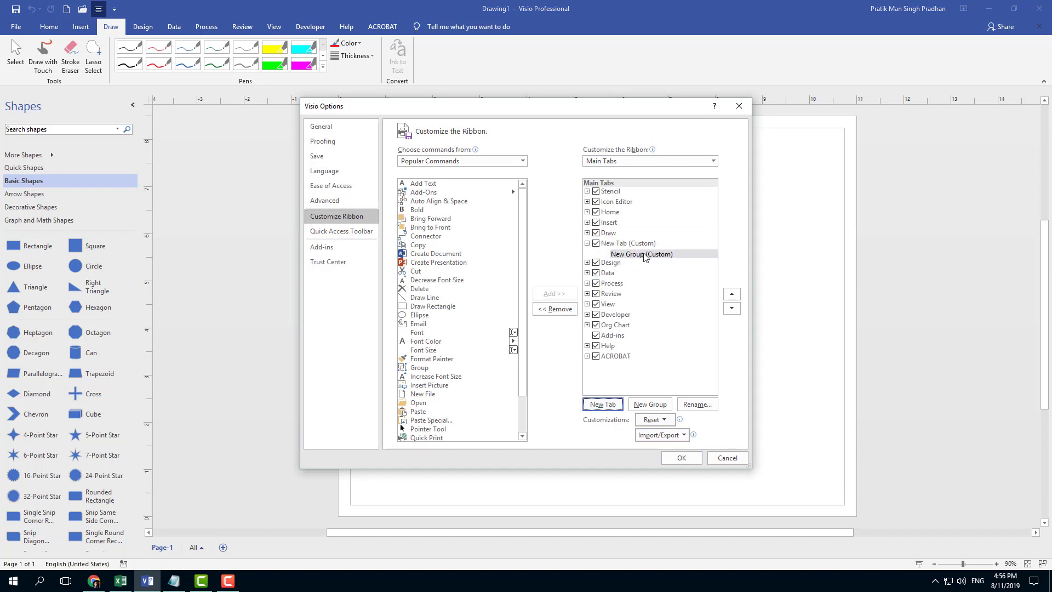
left_click(610, 246)
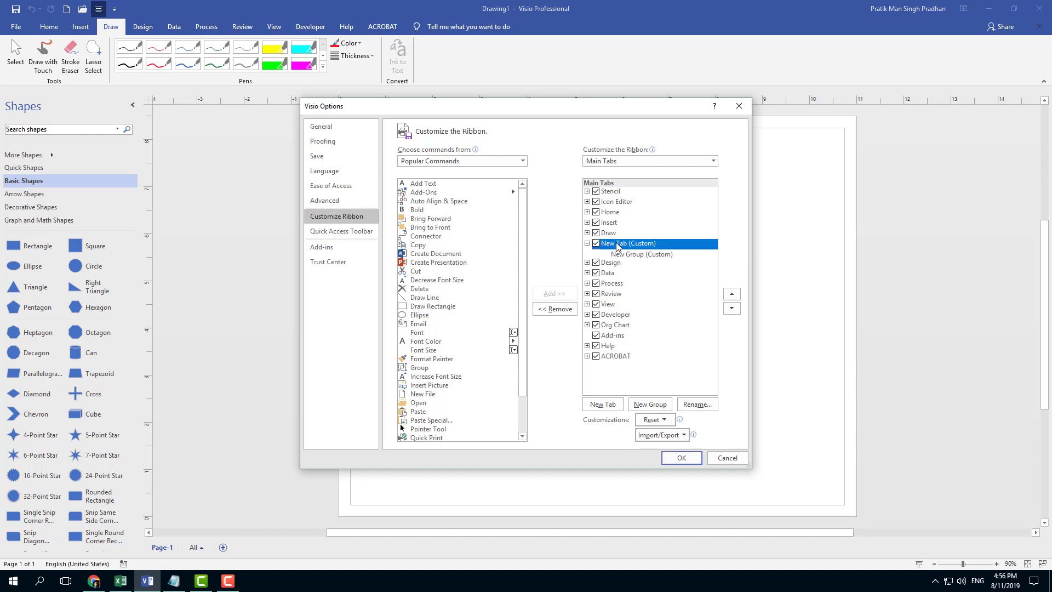
right_click(617, 245)
left_click(614, 248)
right_click(614, 248)
left_click(666, 277)
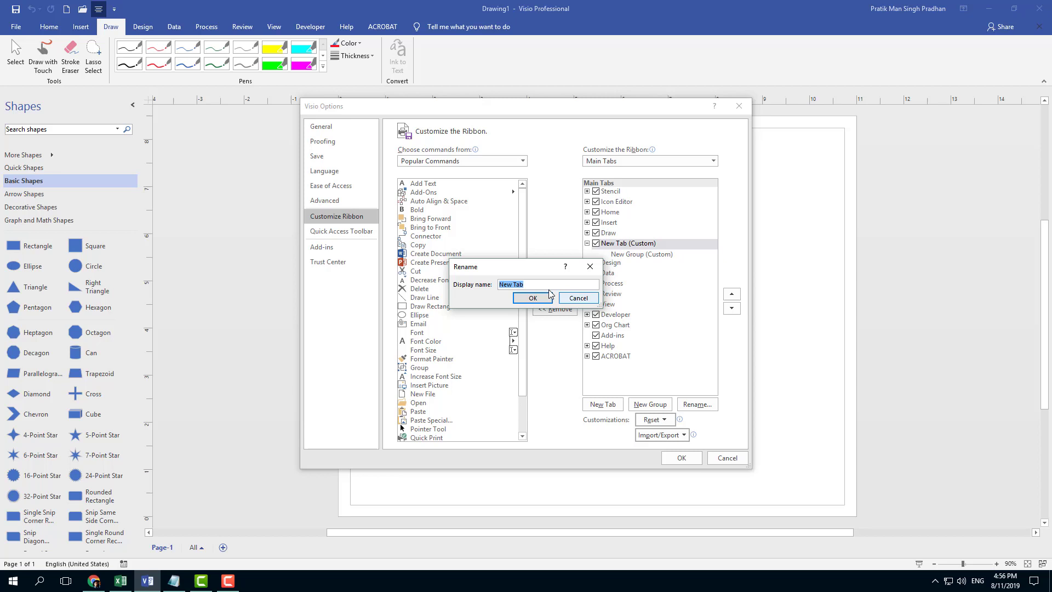
type("TutorTube")
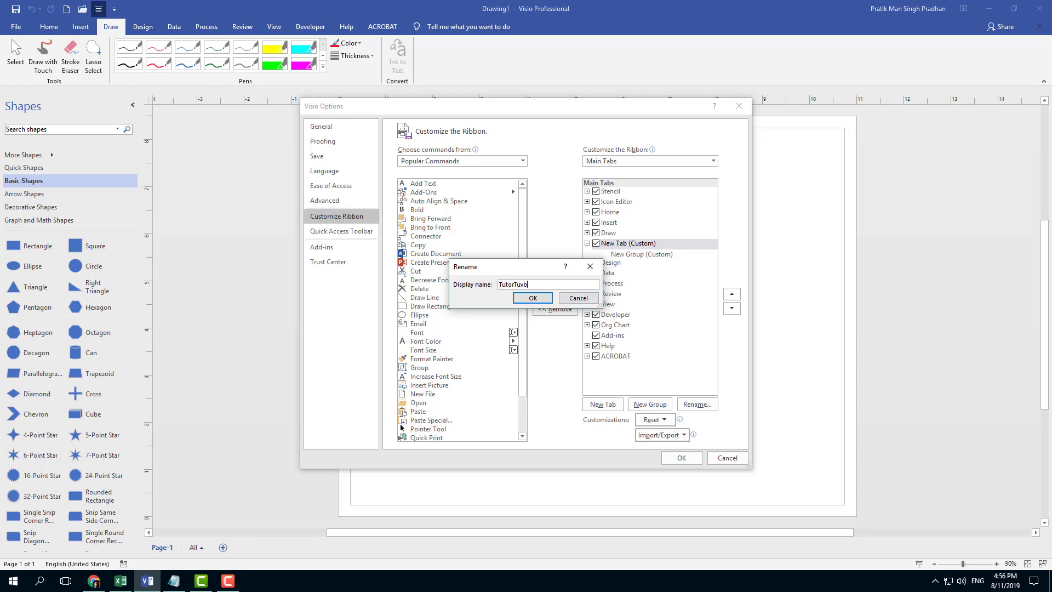
left_click(530, 298)
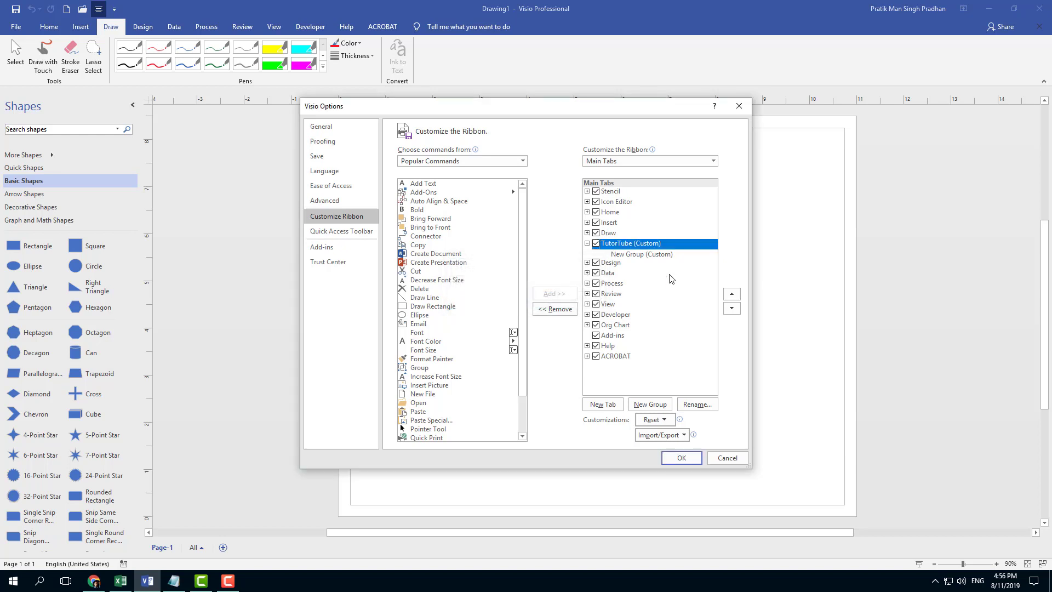
left_click(632, 255)
left_click(621, 244)
Step: Rename the TutorTube tab's New Group to Edit
left_click(625, 254)
right_click(636, 254)
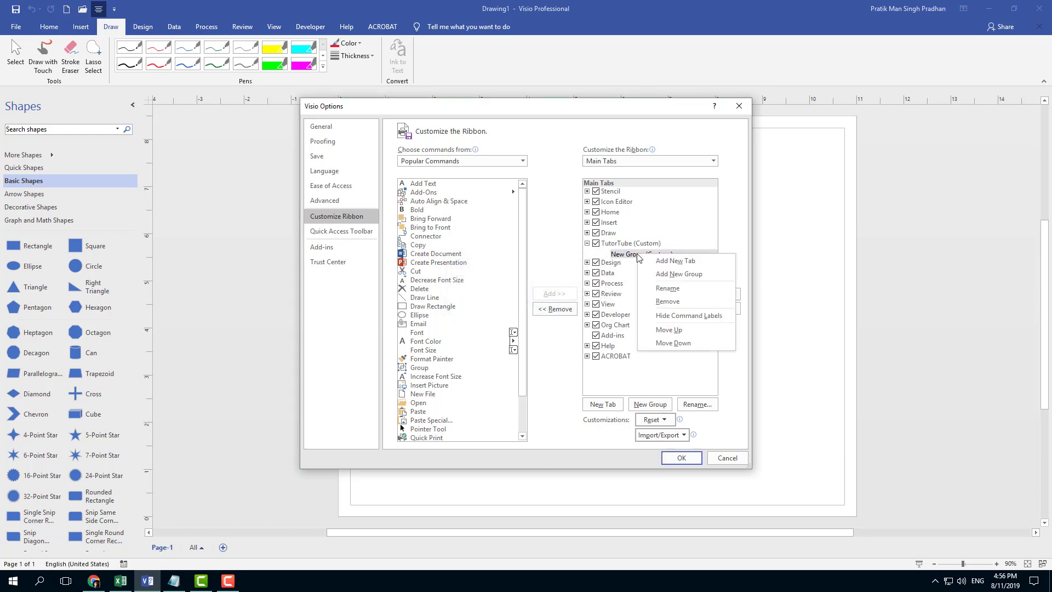
left_click(684, 290)
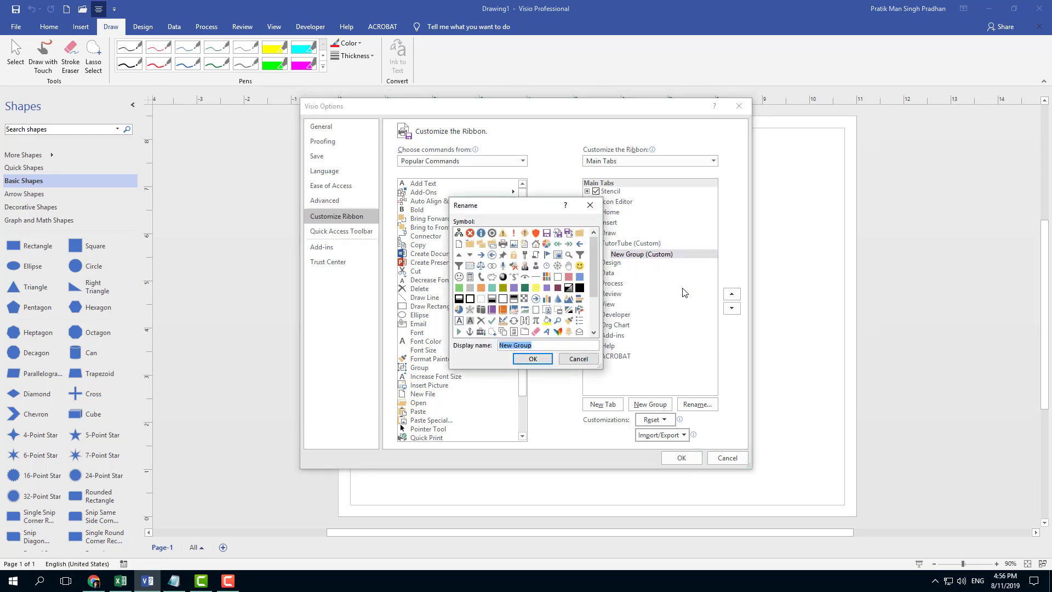
type("Edit")
left_click(534, 360)
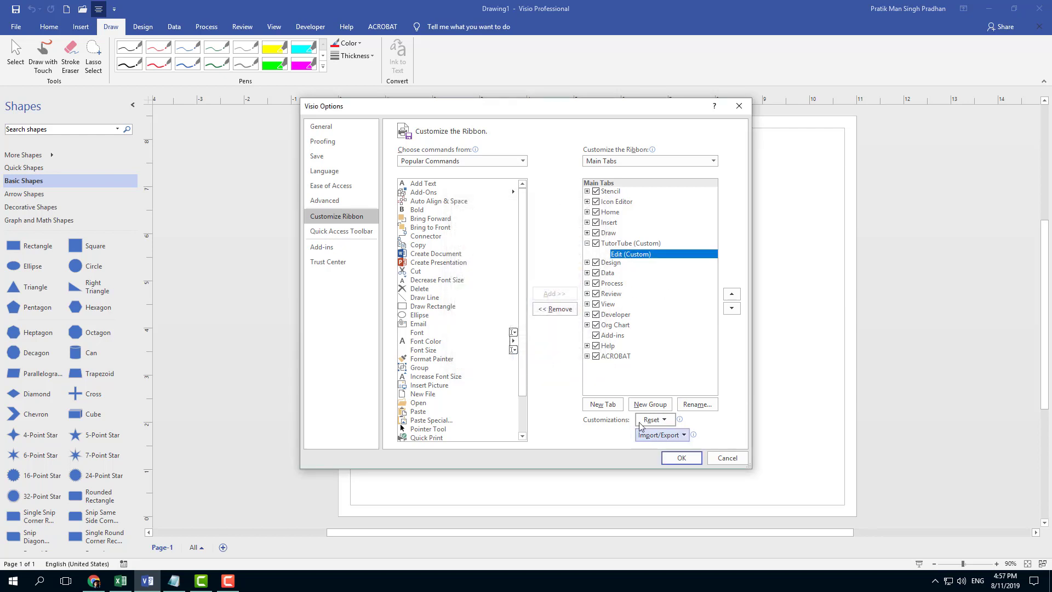
Step: Add a second group named Correction with a chosen icon
left_click(650, 405)
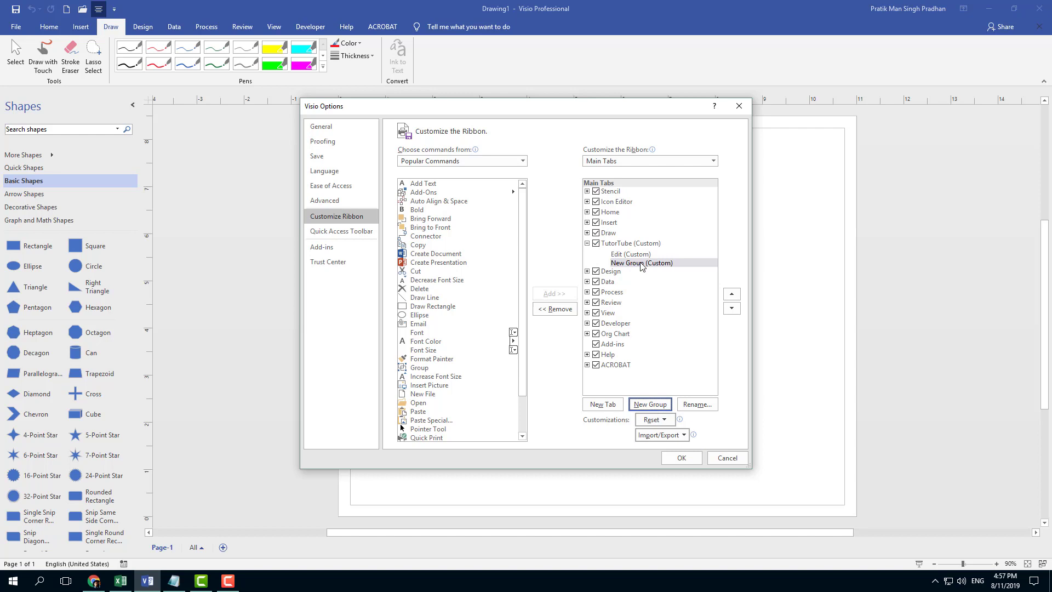
right_click(642, 267)
left_click(704, 297)
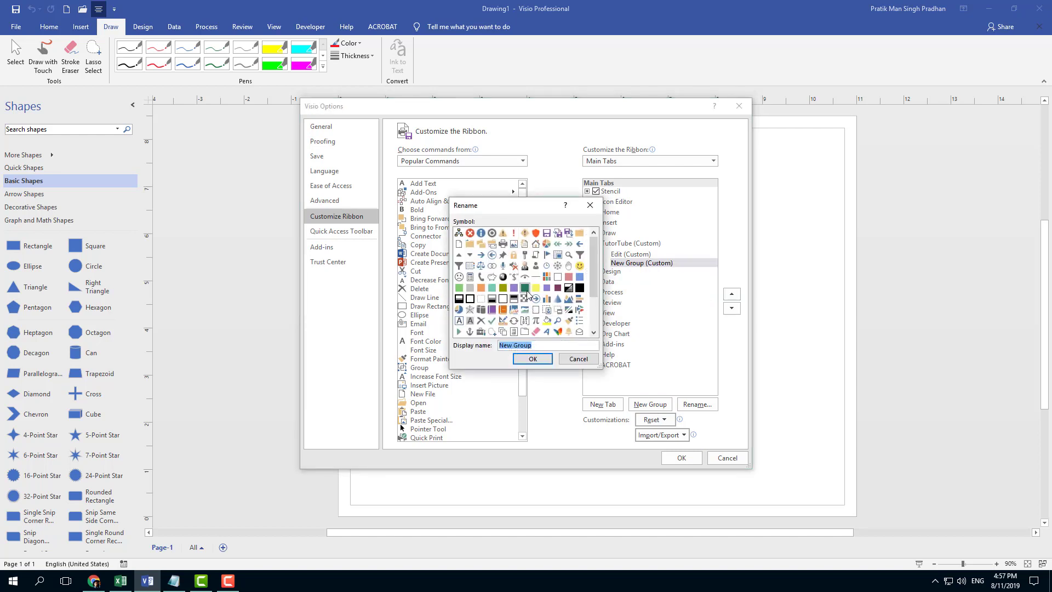
left_click(503, 265)
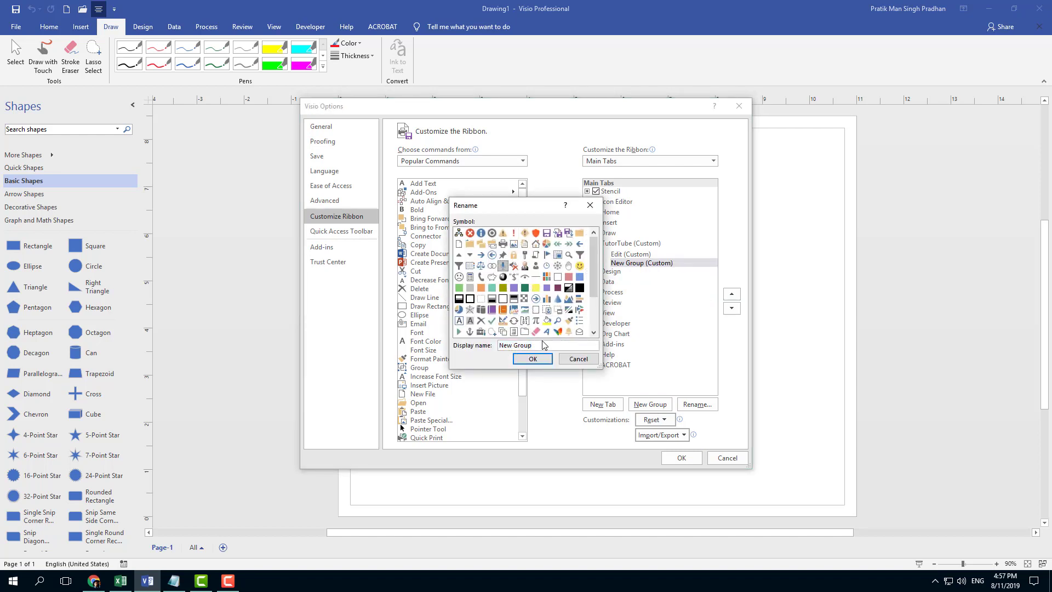
key("Tab")
type("CV")
left_click(533, 359)
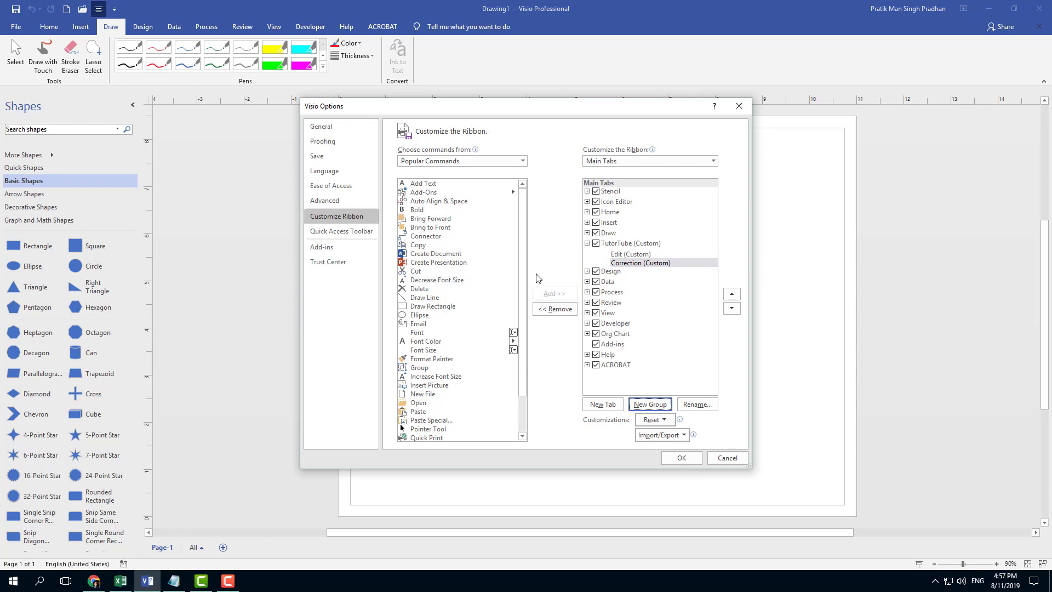
Step: Add Add Text, Auto Align & Space and Copy to the Edit (Custom) group
left_click(640, 255)
left_click(443, 185)
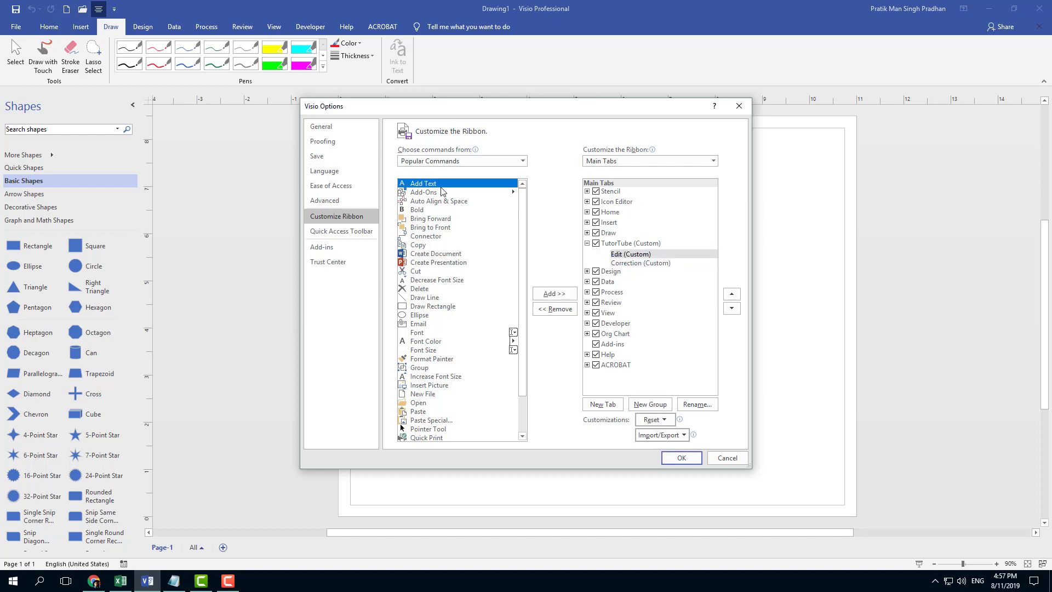
left_click(569, 294)
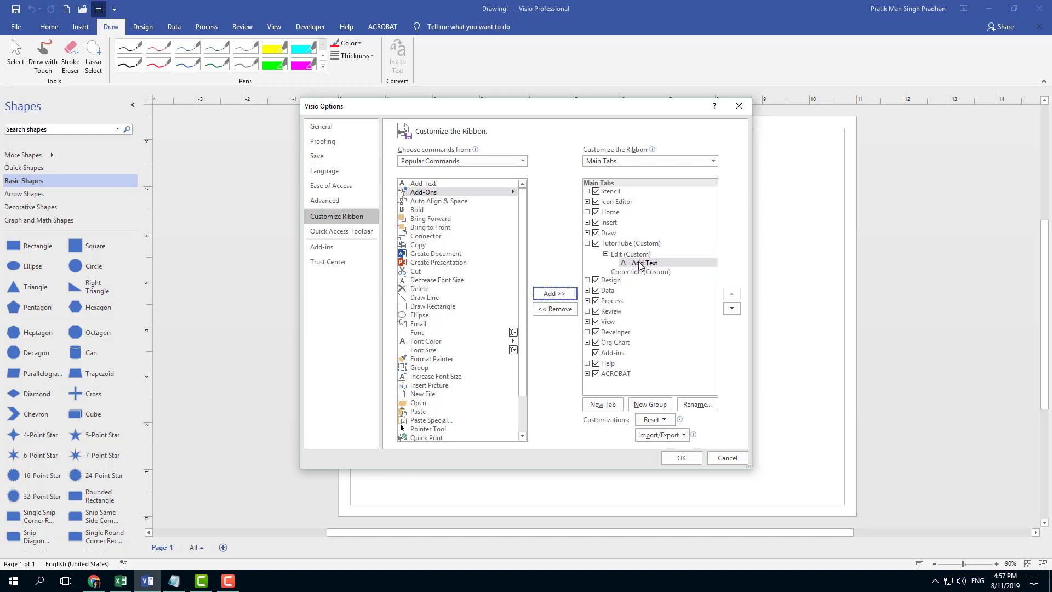
left_click(440, 203)
left_click(572, 294)
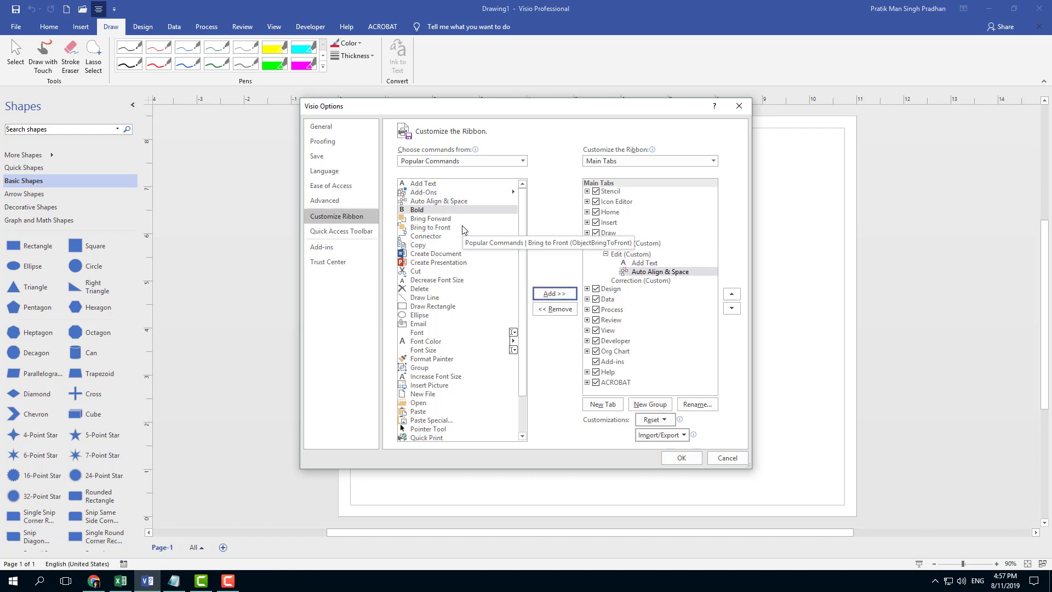
left_click(422, 246)
left_click(565, 296)
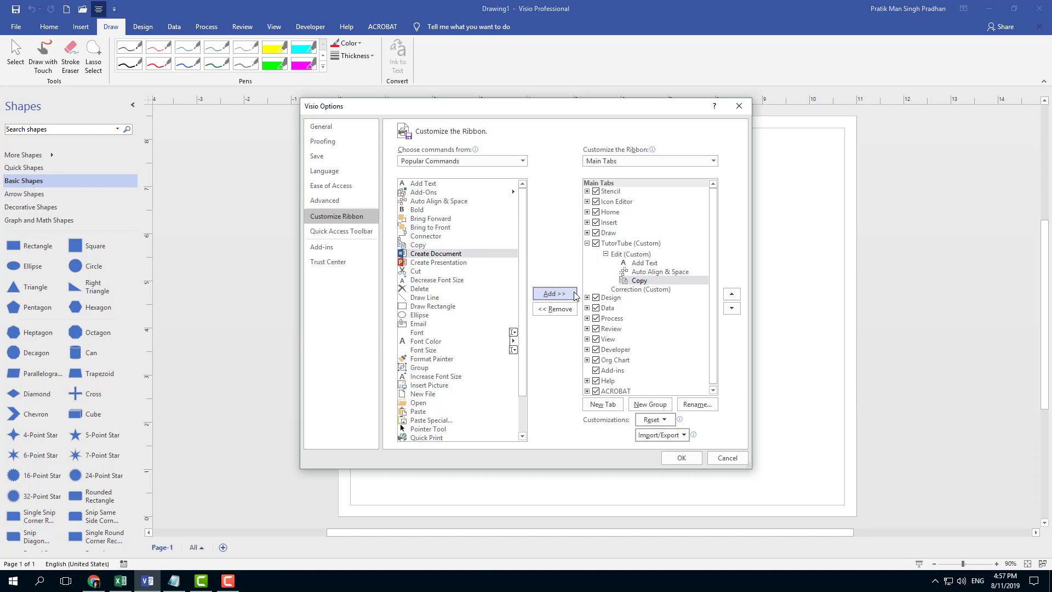
key("Down")
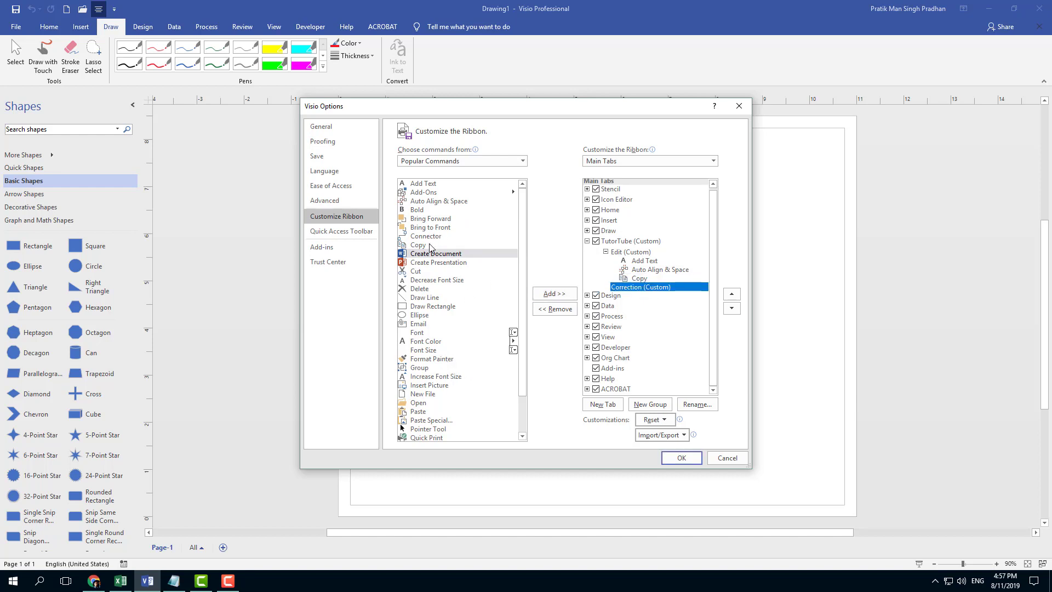
Step: Add Bold, then Align Middle and Rotate Text from Main Tabs > Home > Paragraph, to Correction
left_click(431, 210)
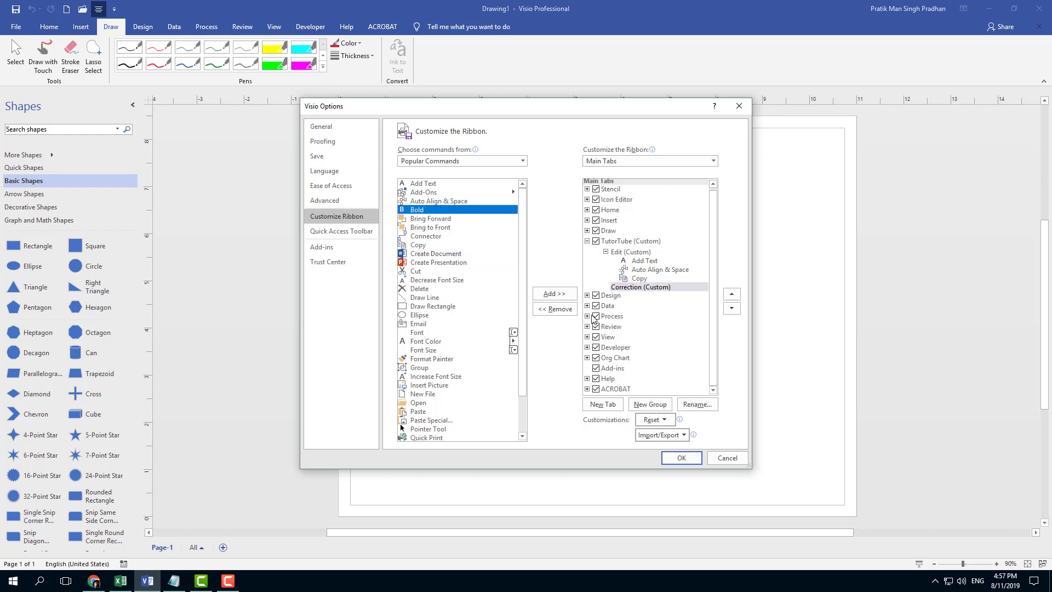
left_click(554, 294)
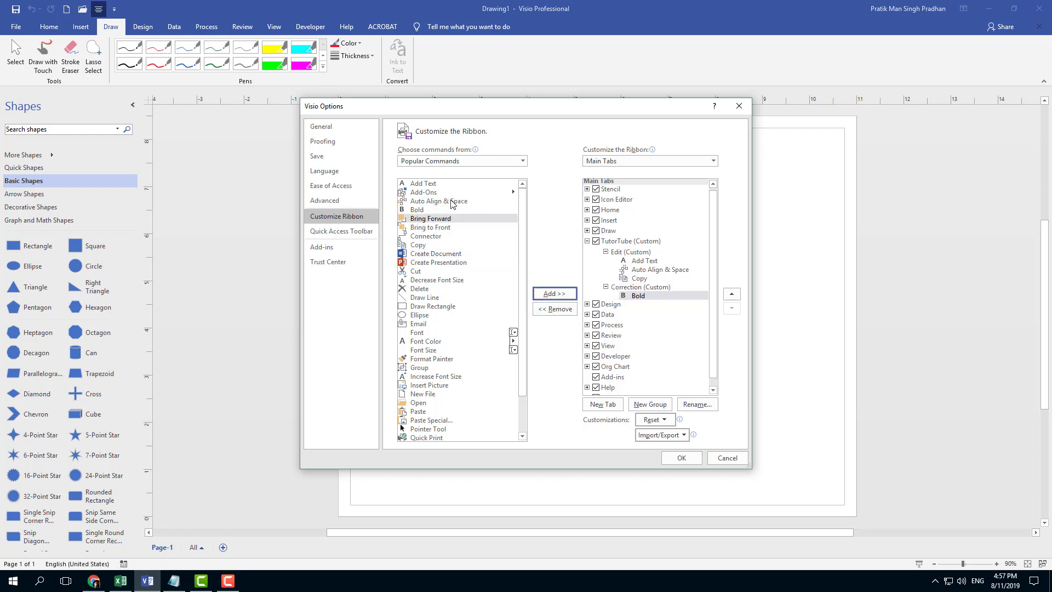
left_click(522, 162)
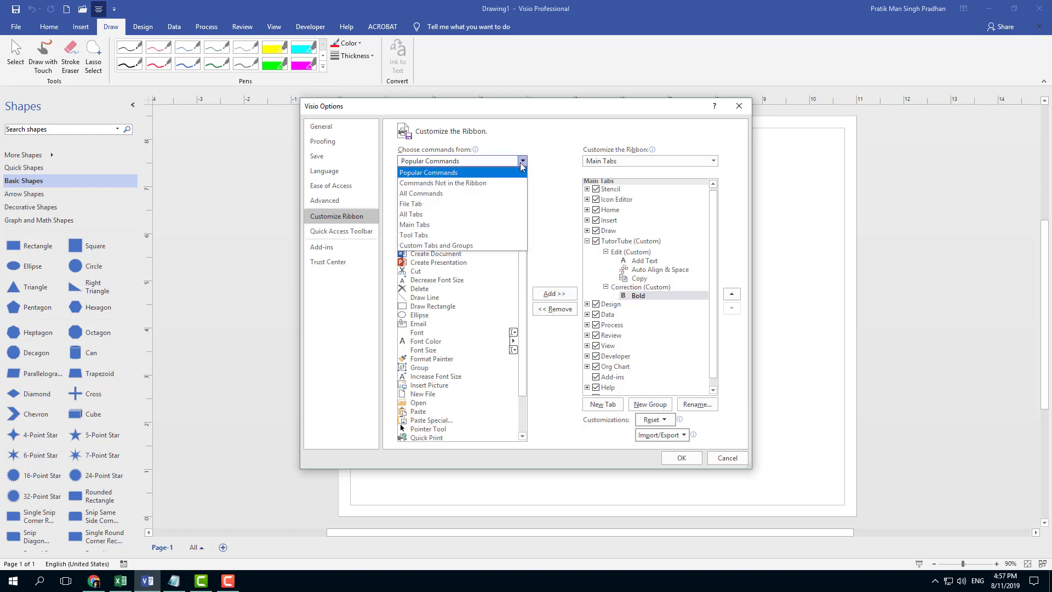
left_click(423, 226)
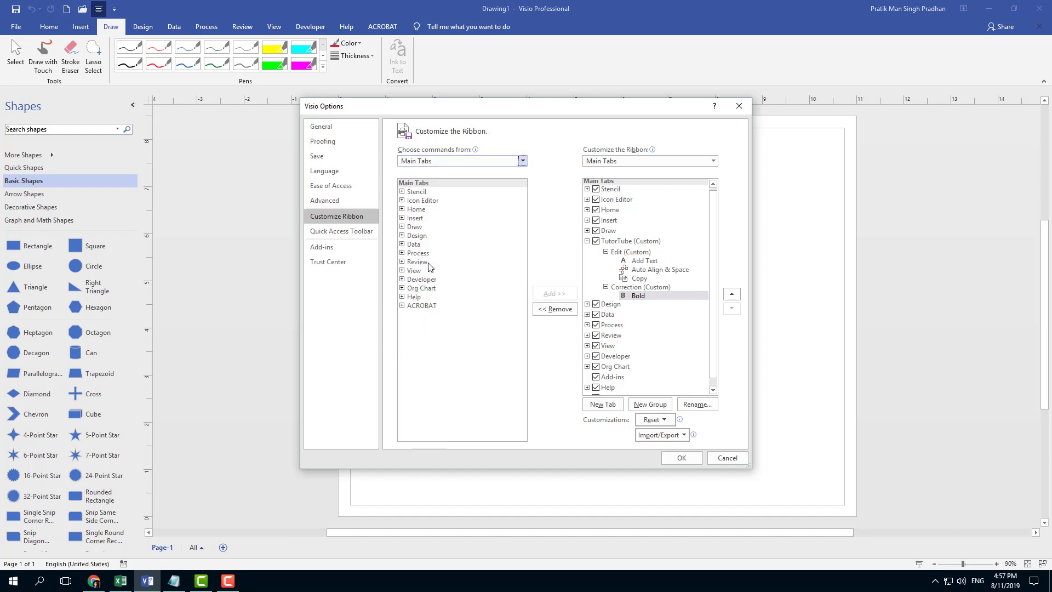
left_click(402, 209)
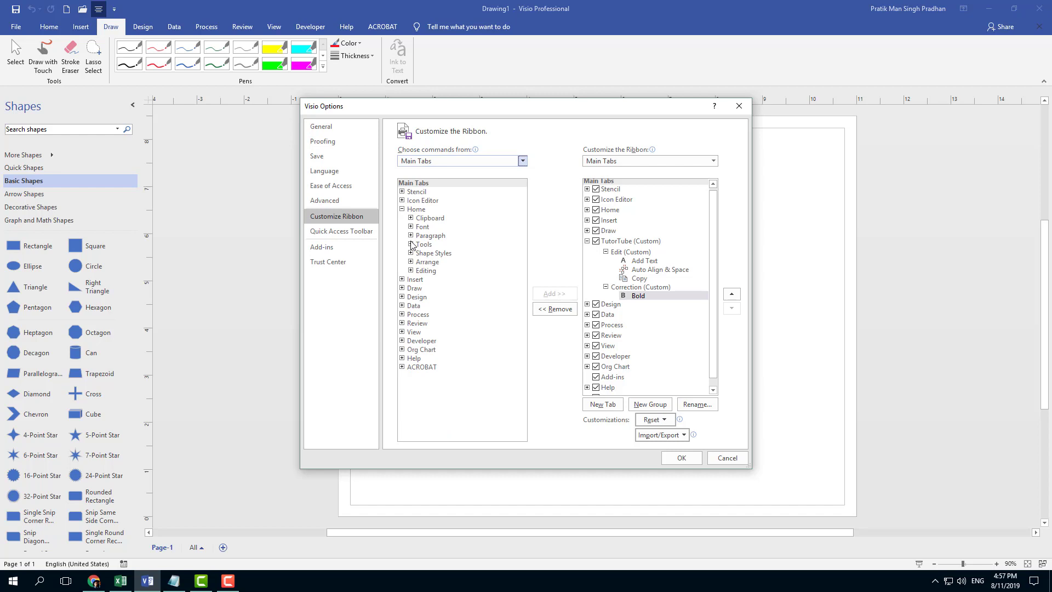
left_click(410, 235)
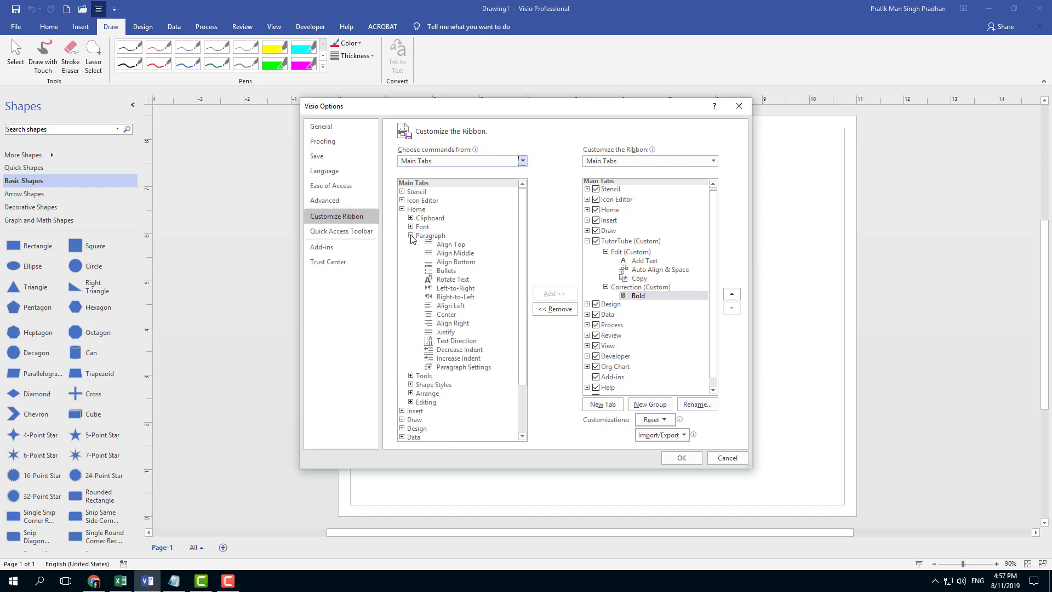
left_click(465, 253)
left_click(555, 294)
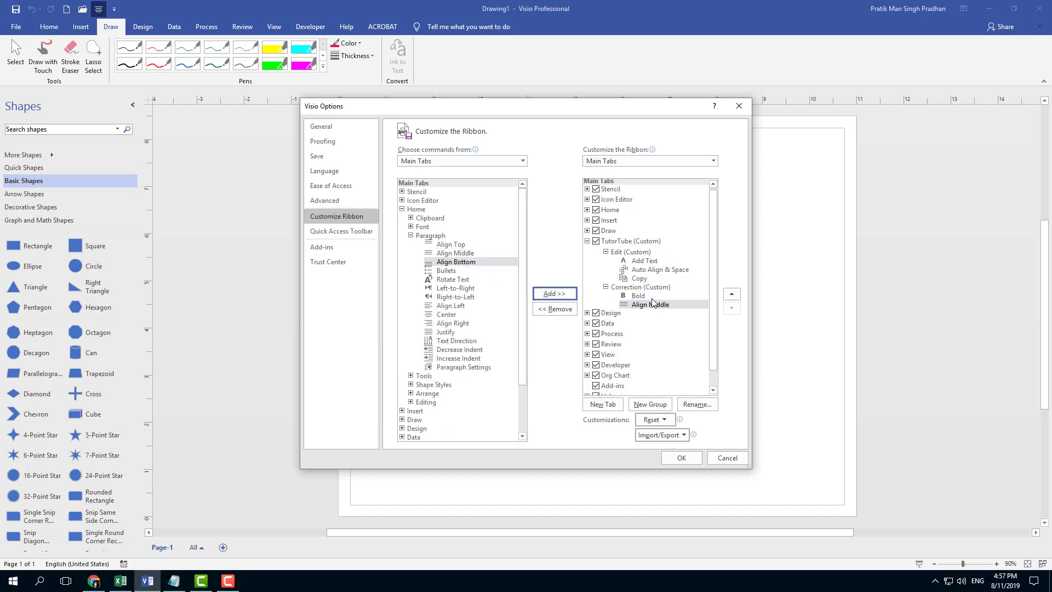
left_click(481, 280)
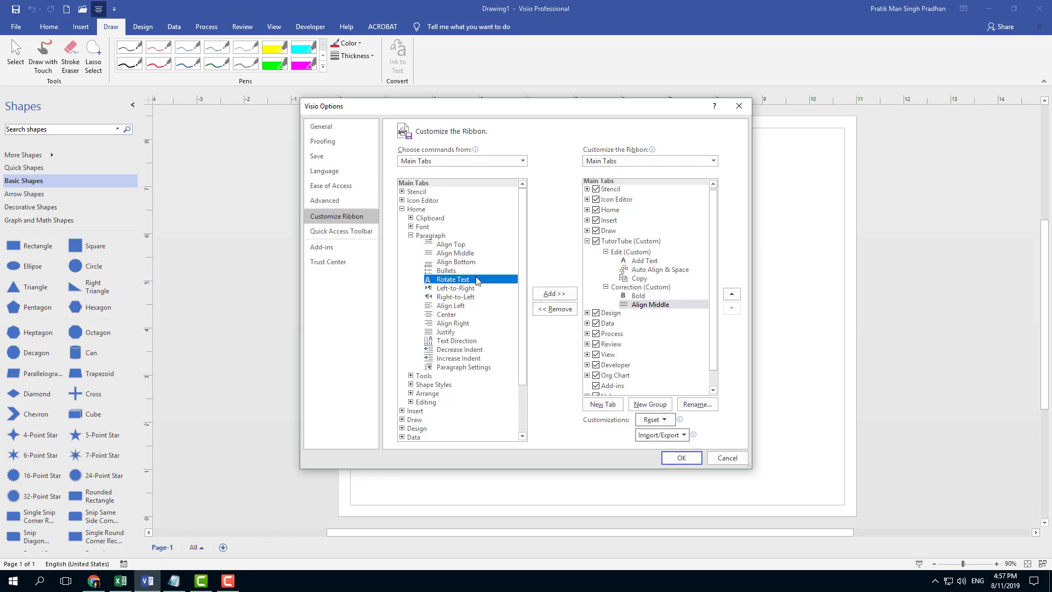
left_click(554, 295)
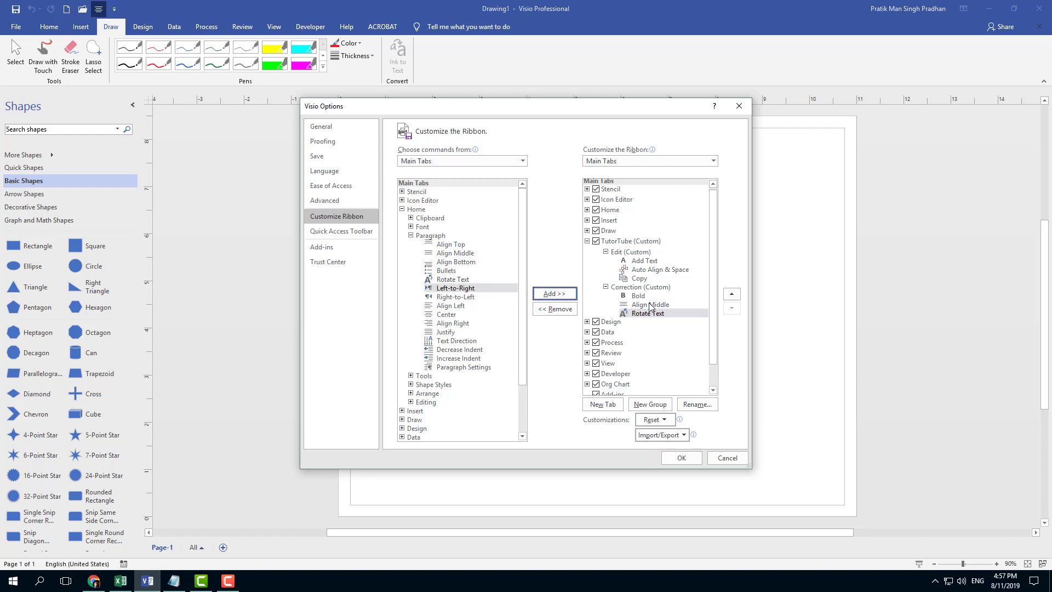
Step: Move the Stencil tab down the Main Tabs list
left_click(587, 242)
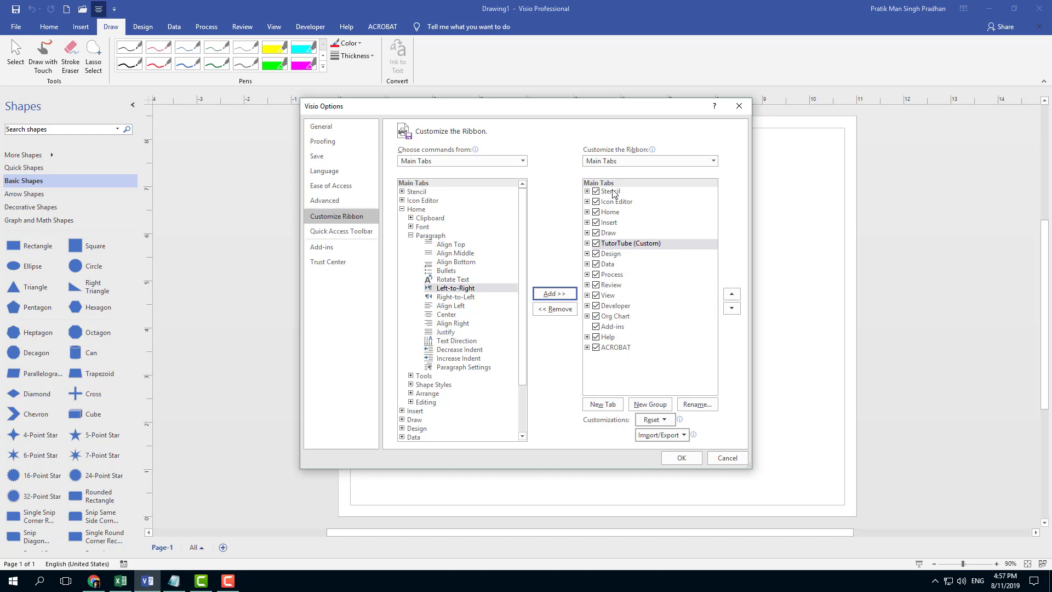
left_click(613, 192)
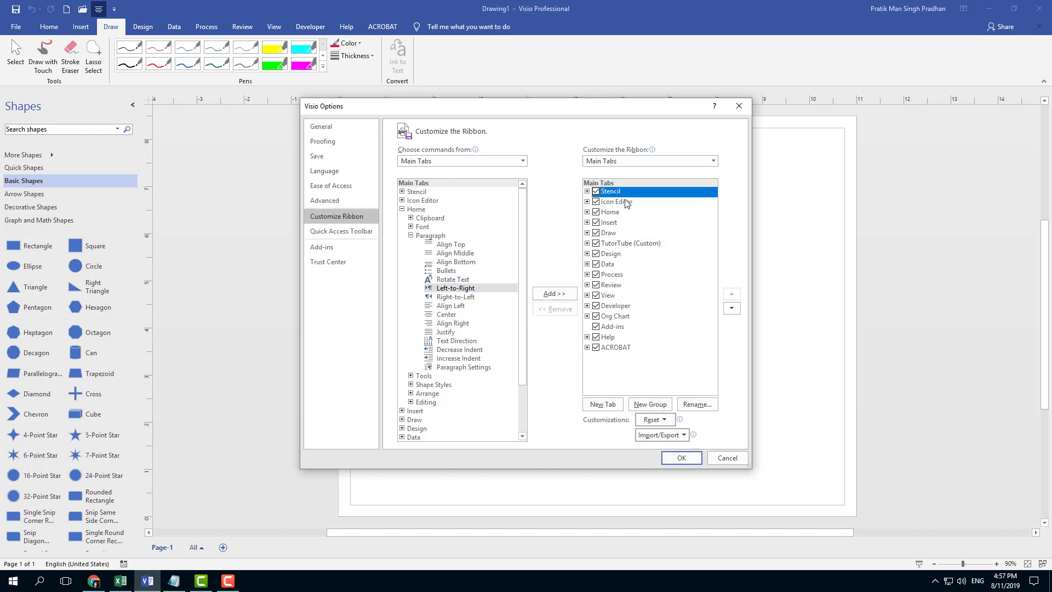
left_click(732, 308)
left_click(732, 308)
left_click(732, 308)
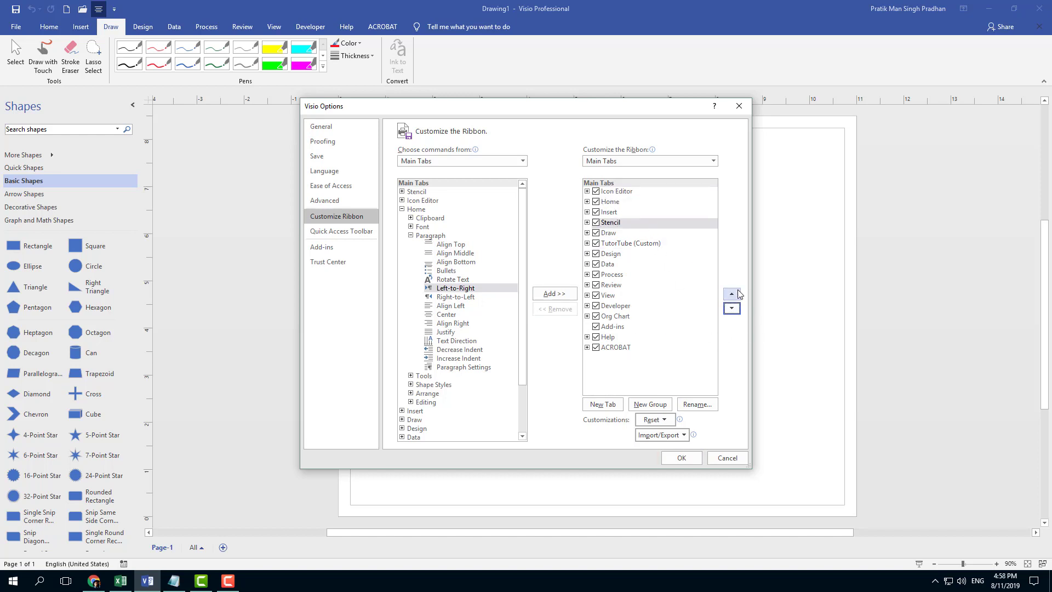
Step: Move TutorTube (Custom) down to the end of the list, below ACROBAT
left_click(632, 243)
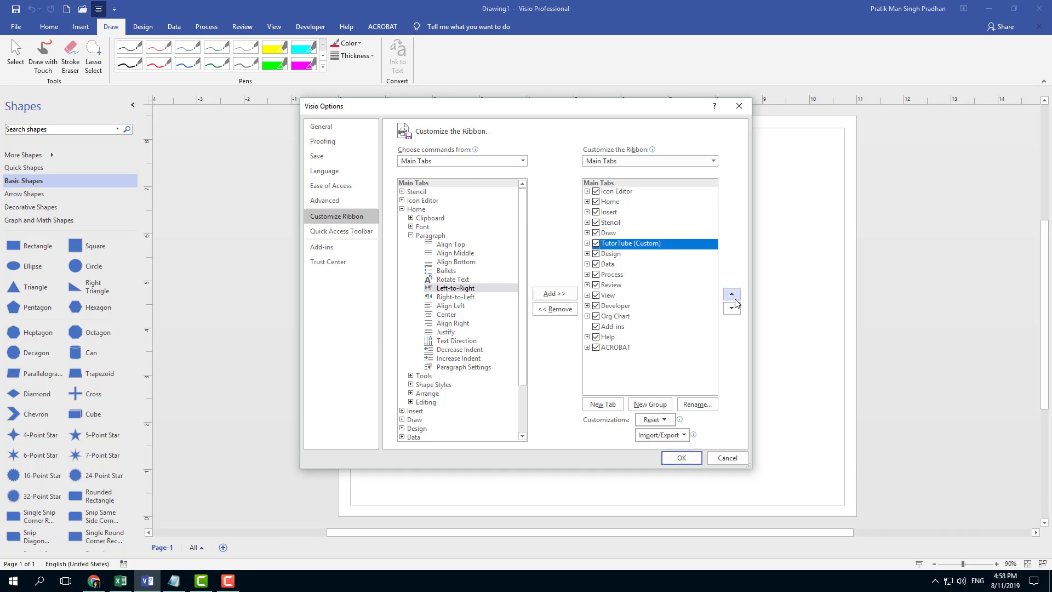
left_click(732, 308)
left_click(732, 308)
left_click(732, 308)
left_click(732, 308)
double_click(732, 308)
left_click(732, 308)
double_click(732, 308)
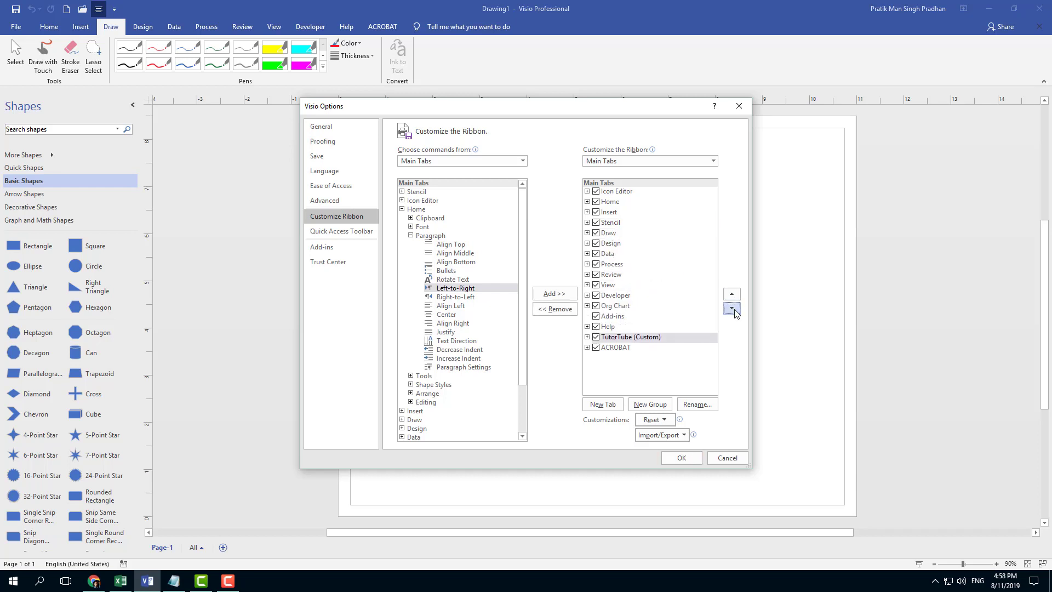
left_click(732, 308)
left_click(620, 337)
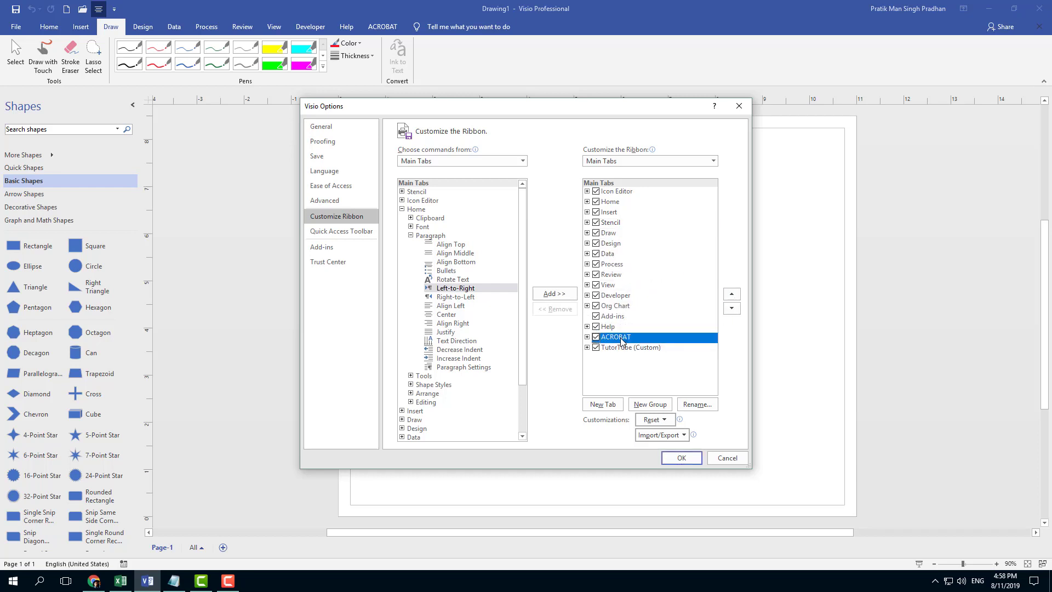
left_click(587, 338)
left_click(587, 337)
left_click(648, 349)
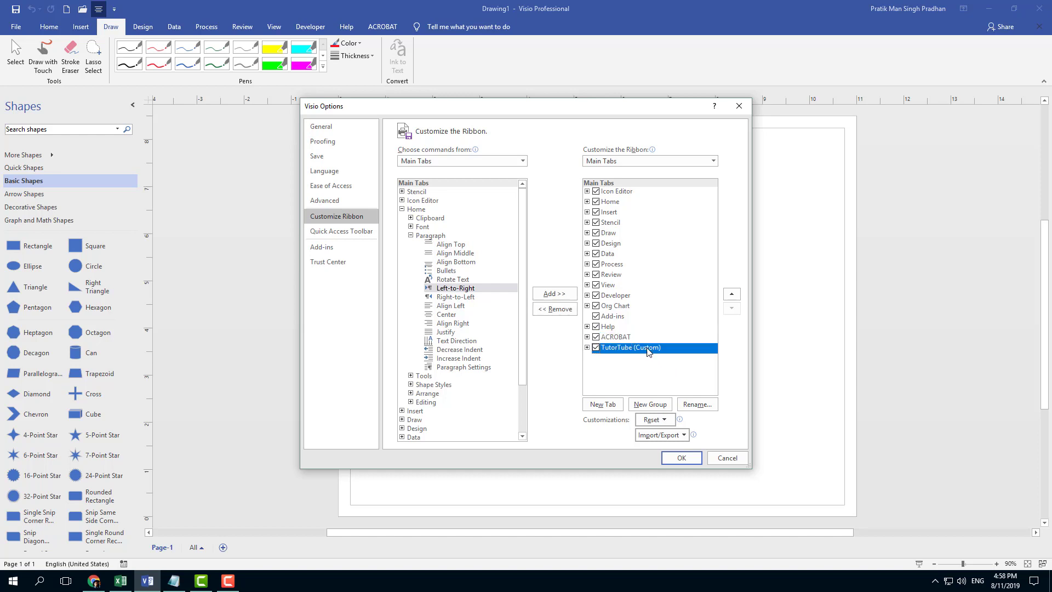
left_click(587, 348)
left_click(587, 320)
Step: Apply the ribbon changes and view the TutorTube tab's Edit and Correction commands
left_click(683, 457)
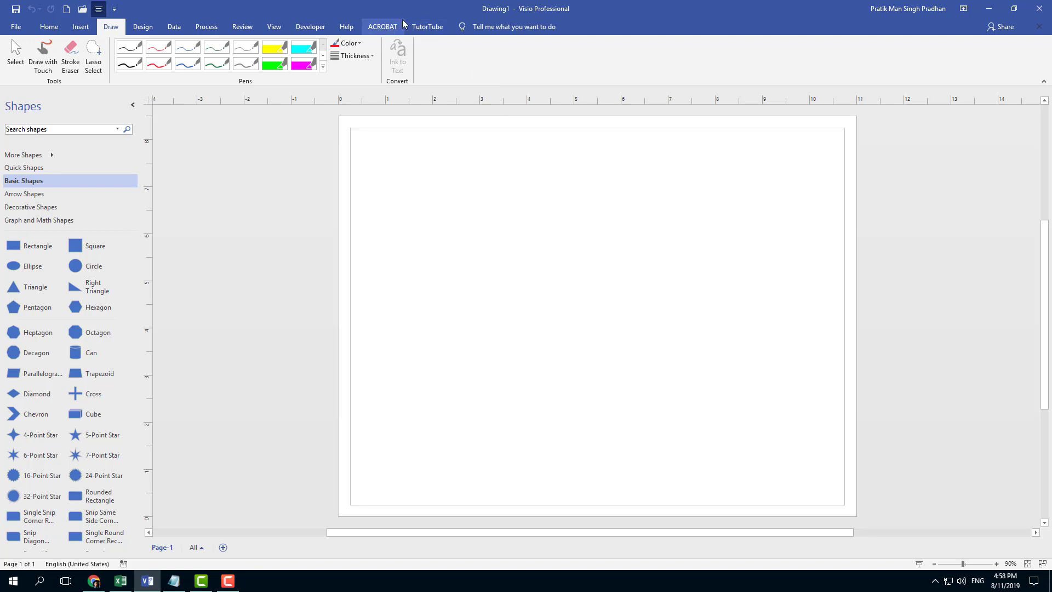
left_click(430, 24)
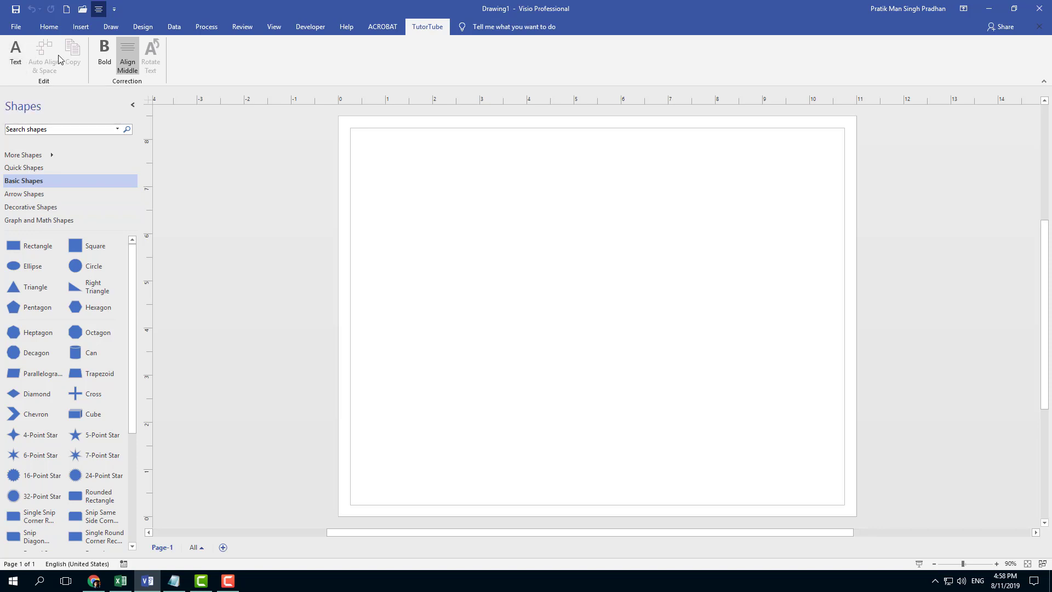
left_click(106, 47)
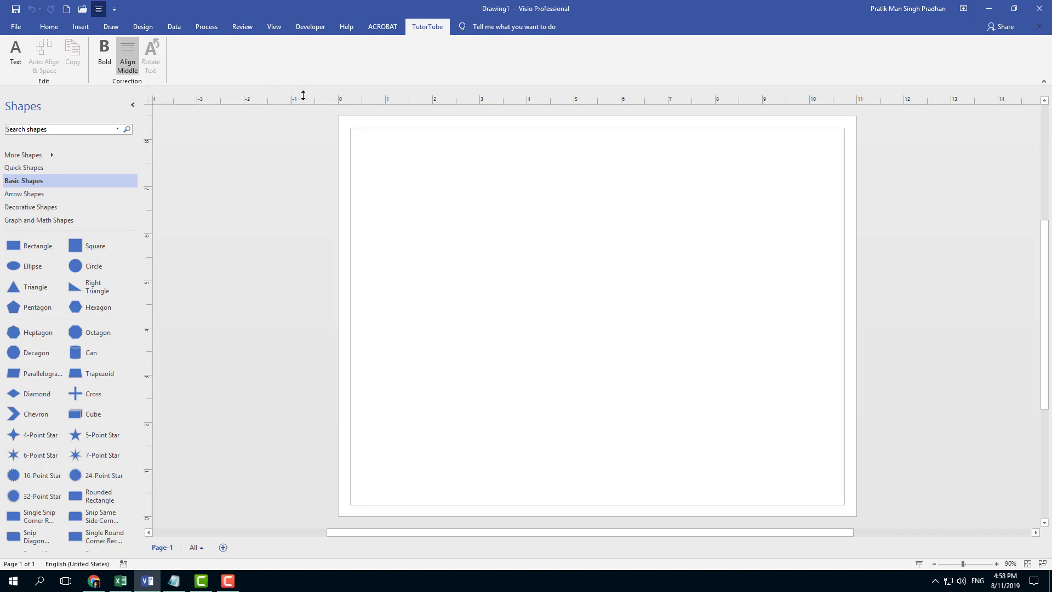
Step: In Customize the Ribbon, uncheck and remove TutorTube (Custom) from Main Tabs
right_click(540, 61)
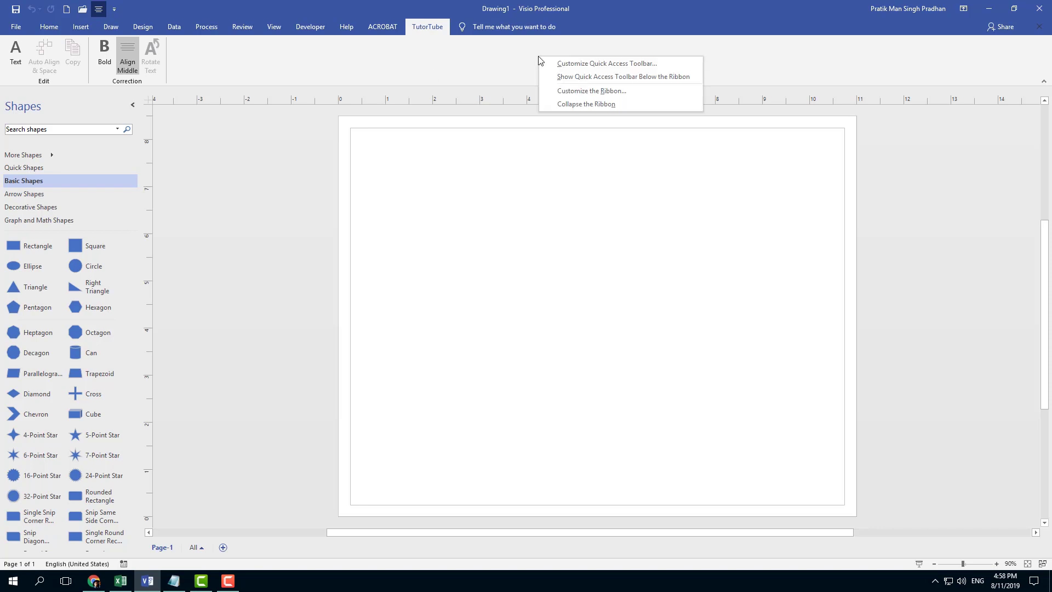
left_click(616, 91)
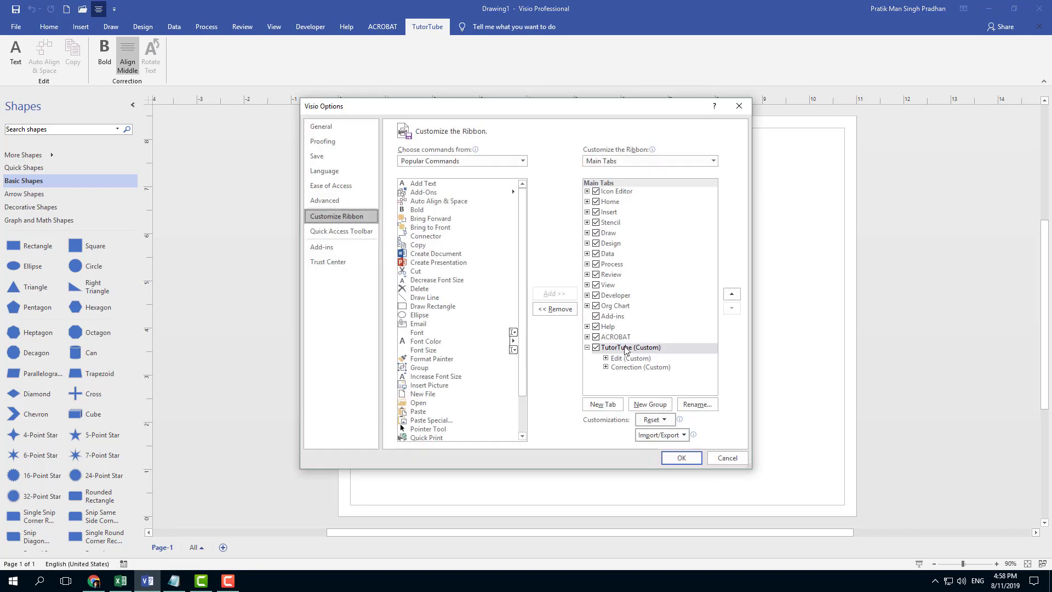
left_click(626, 348)
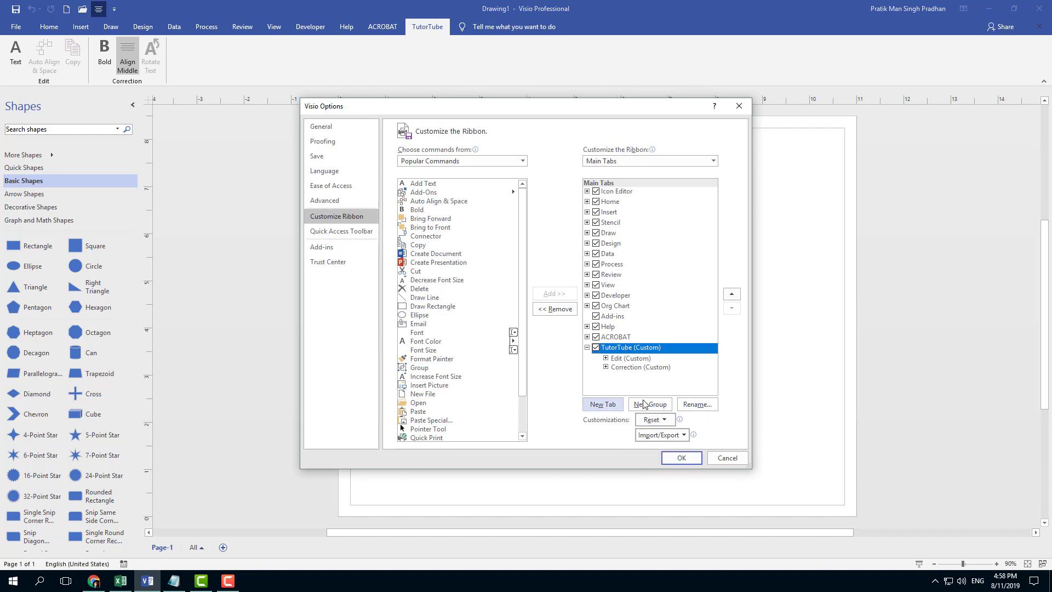
left_click(596, 347)
right_click(628, 347)
left_click(669, 406)
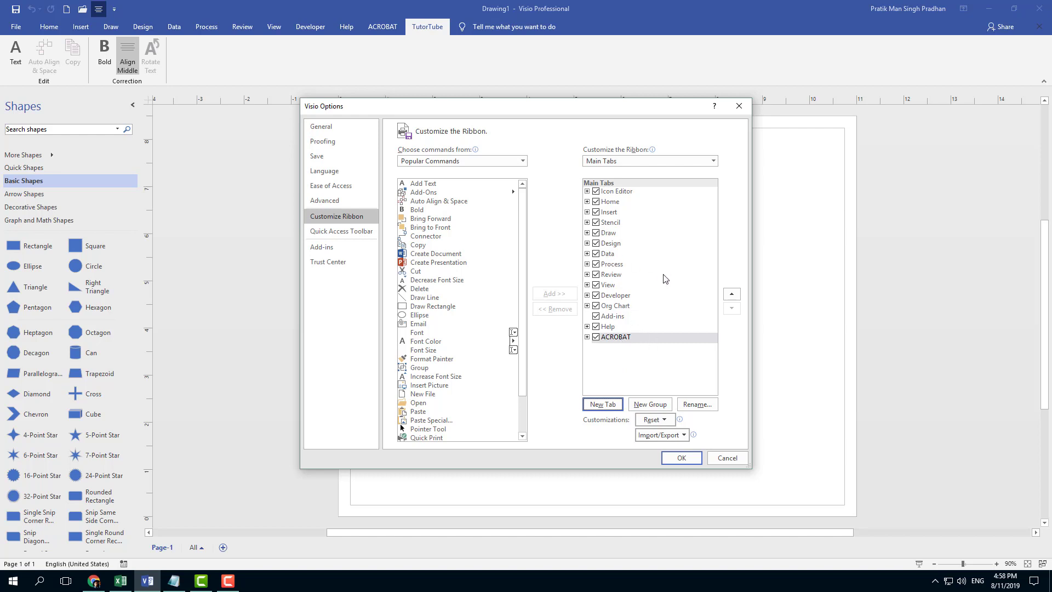
right_click(614, 201)
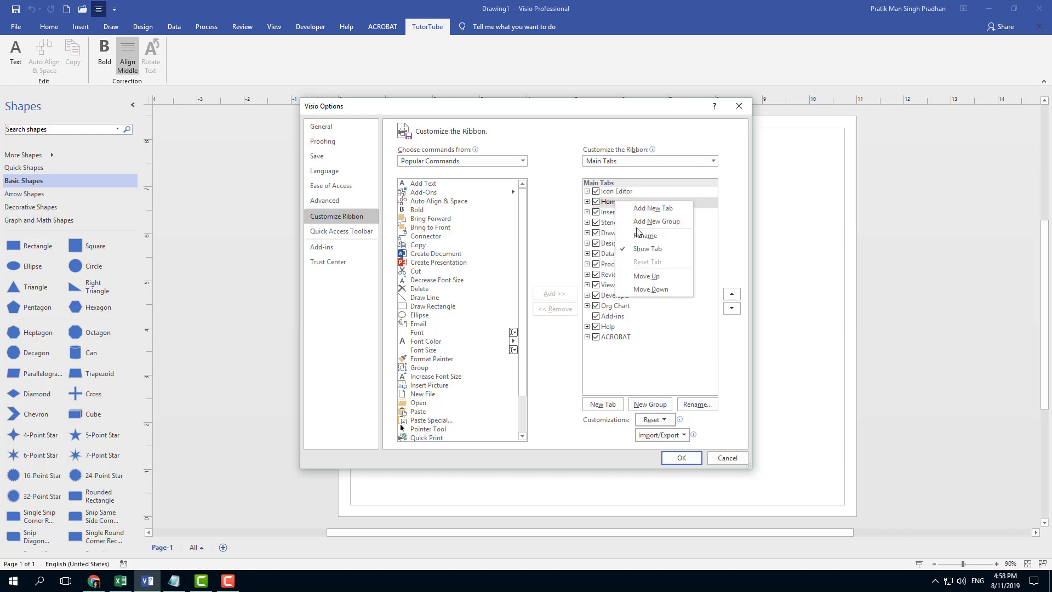
left_click(710, 362)
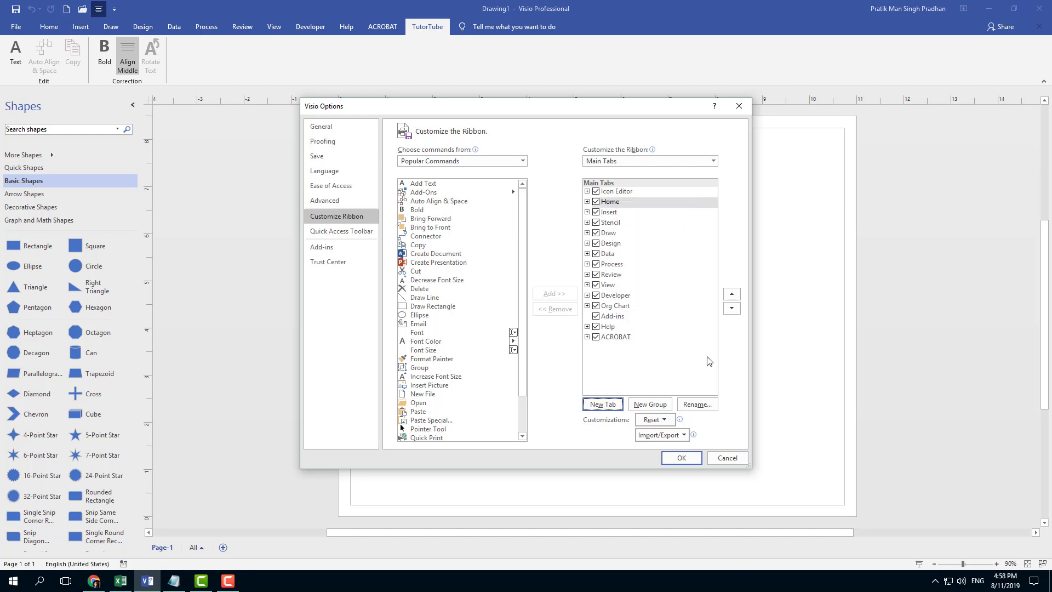
left_click(681, 458)
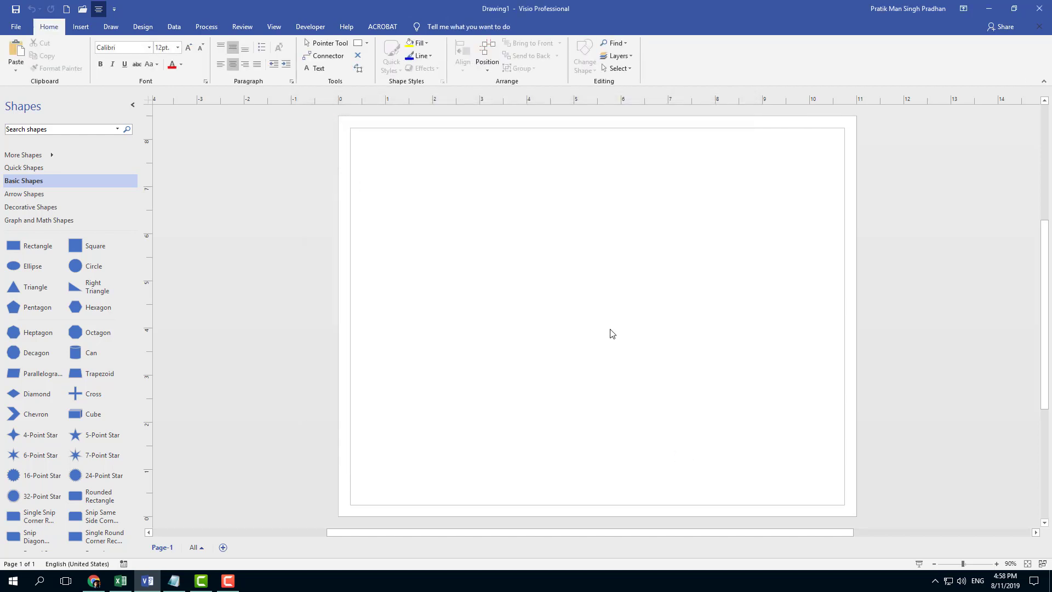